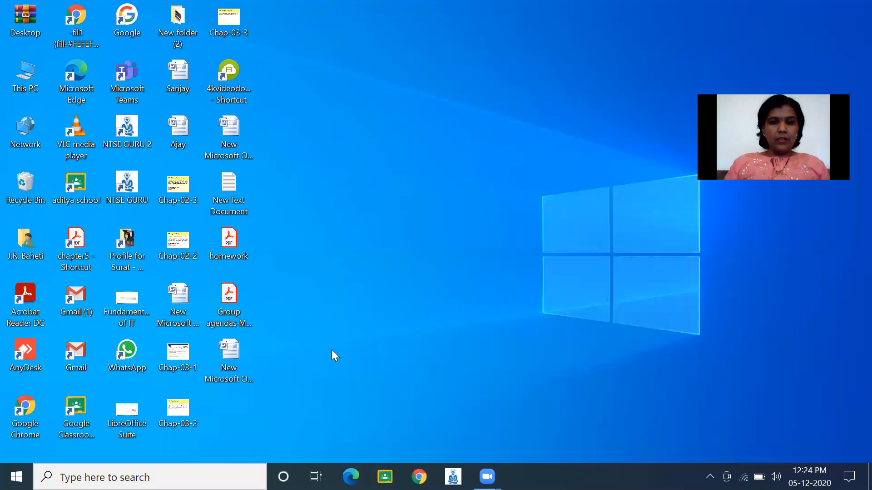
# Step: Open the desktop Word document about the computer's units and apply lowercase to "memory unit" in its opening sentence
pyautogui.doubleClick(184, 142)
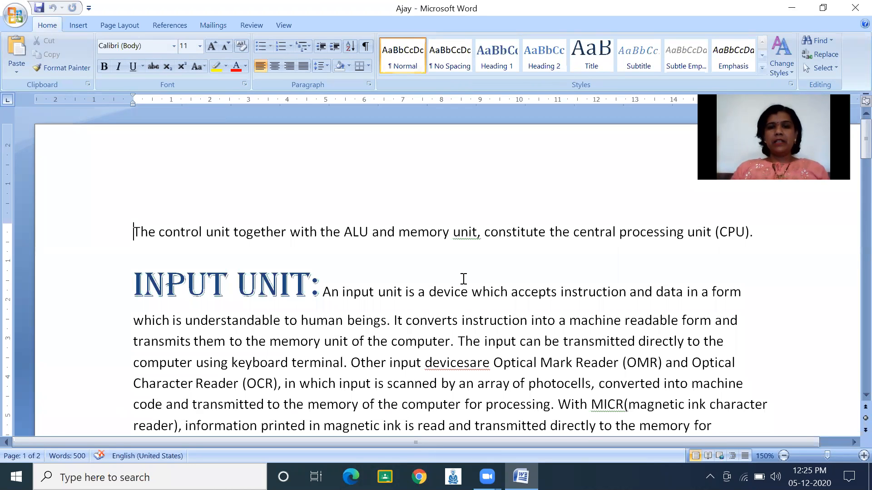
pyautogui.click(402, 233)
pyautogui.moveTo(408, 233); pyautogui.dragTo(476, 237)
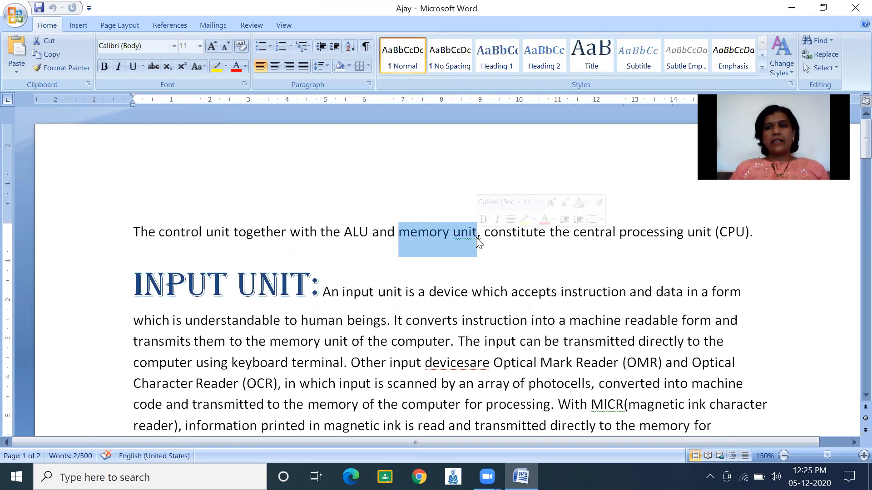
pyautogui.click(205, 67)
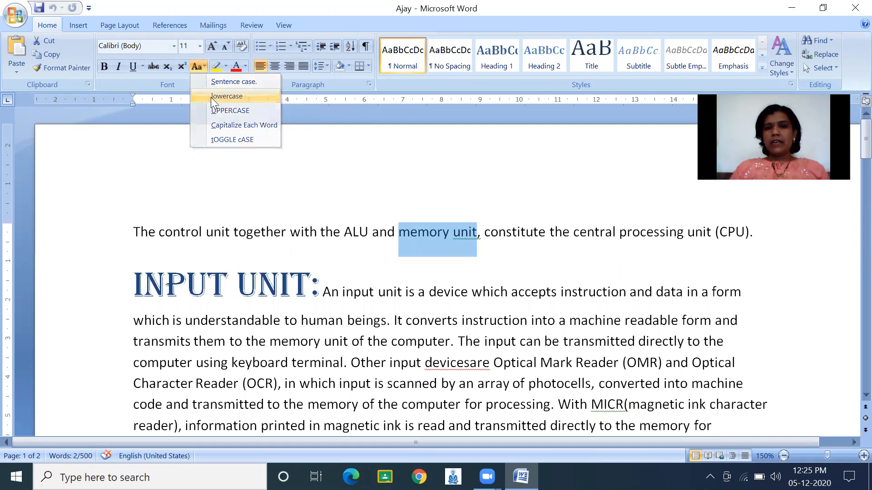
pyautogui.click(210, 97)
# Step: Try UPPERCASE on the selected words "memory unit" and set their case to Capitalize Each Word
pyautogui.click(199, 67)
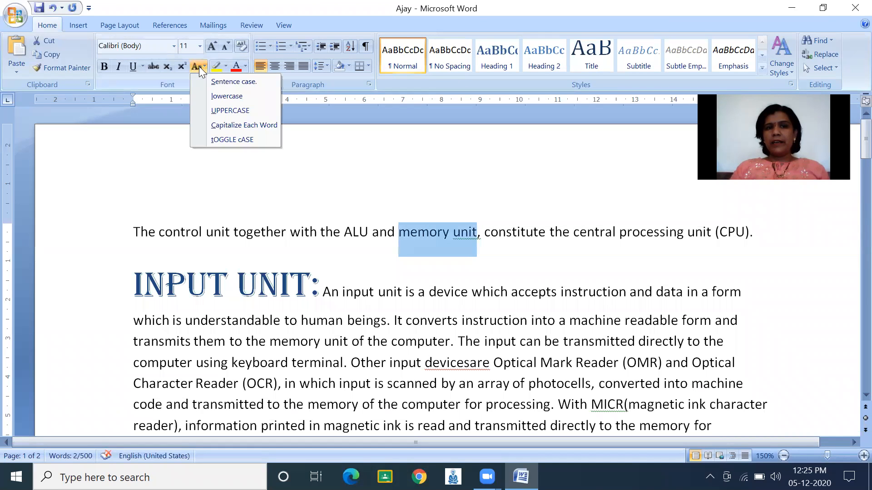
pyautogui.click(214, 111)
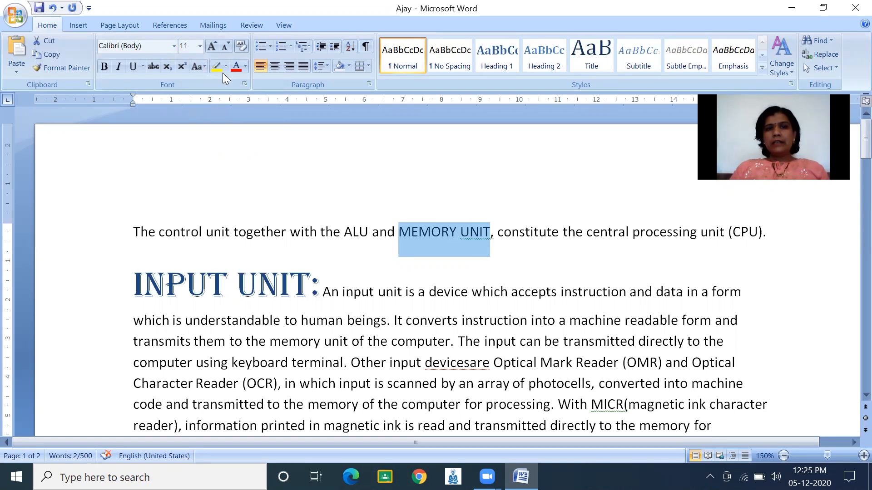
pyautogui.click(196, 67)
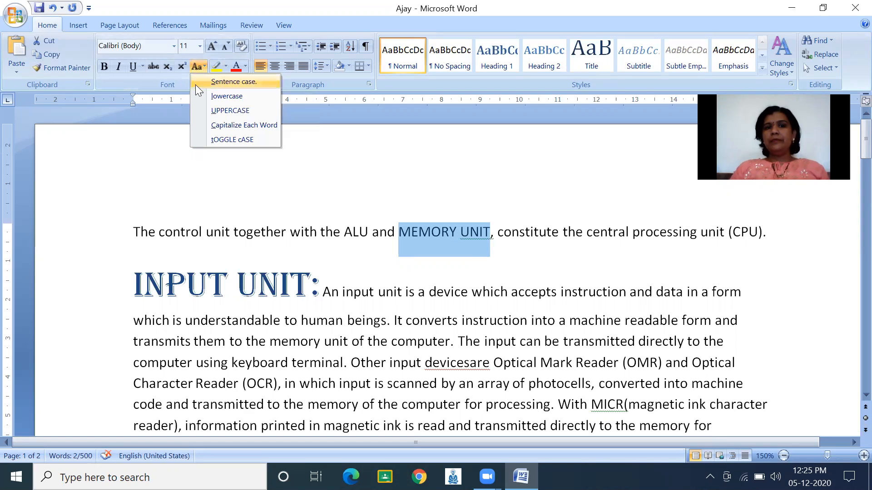
pyautogui.click(212, 125)
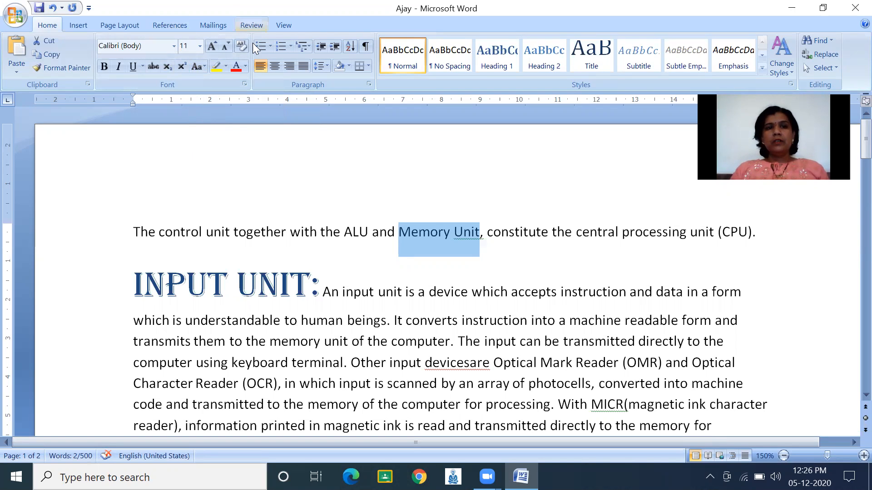
# Step: Apply tOGGLE cASE twice to the selected words "Memory Unit"
pyautogui.click(200, 66)
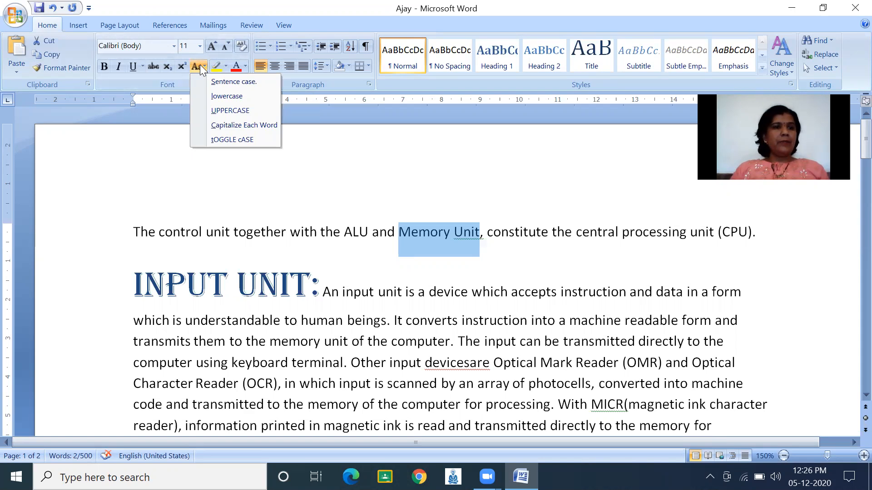
pyautogui.click(213, 140)
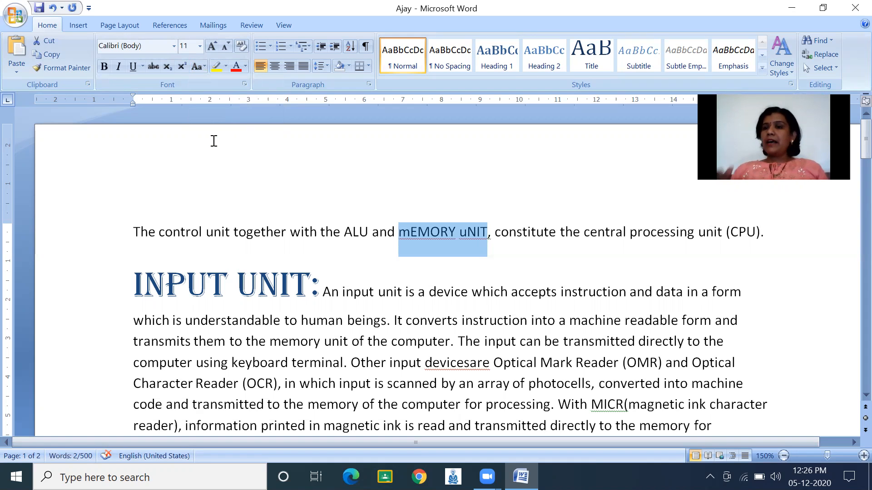
pyautogui.click(200, 68)
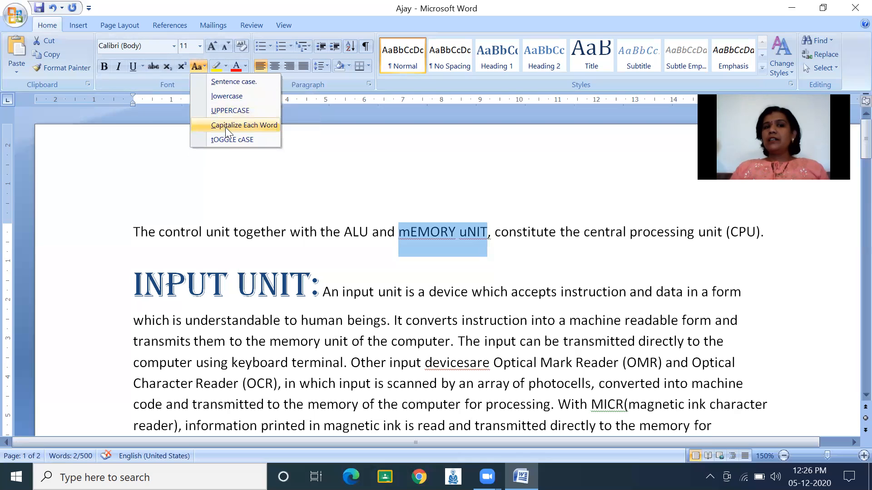
pyautogui.click(225, 140)
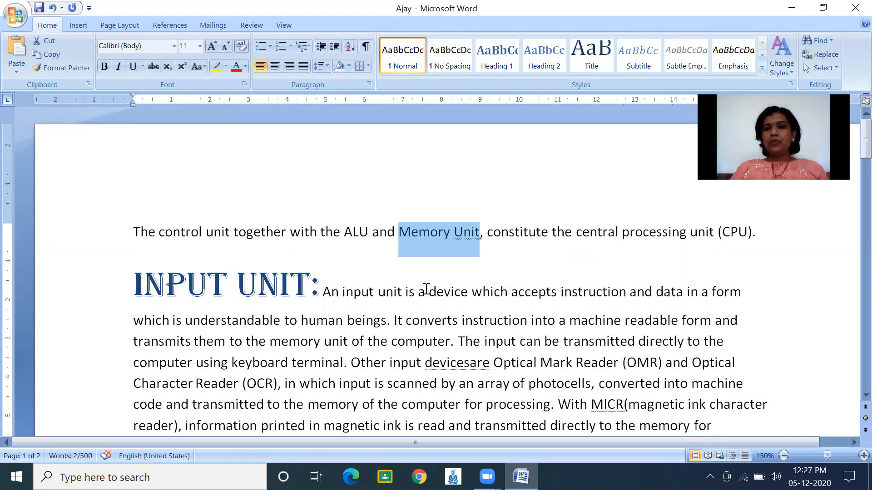
# Step: Insert the missing space in "devicesare" in the Input Unit paragraph so it reads "devices are"
pyautogui.click(408, 291)
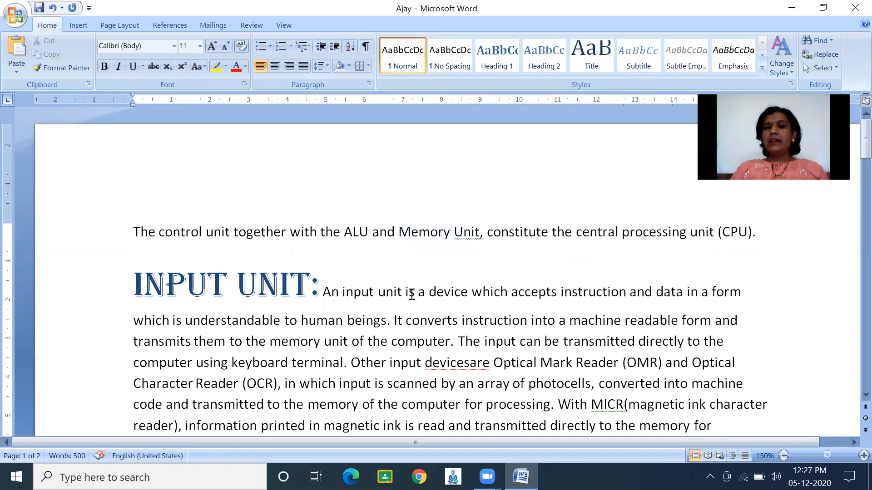
pyautogui.click(470, 363)
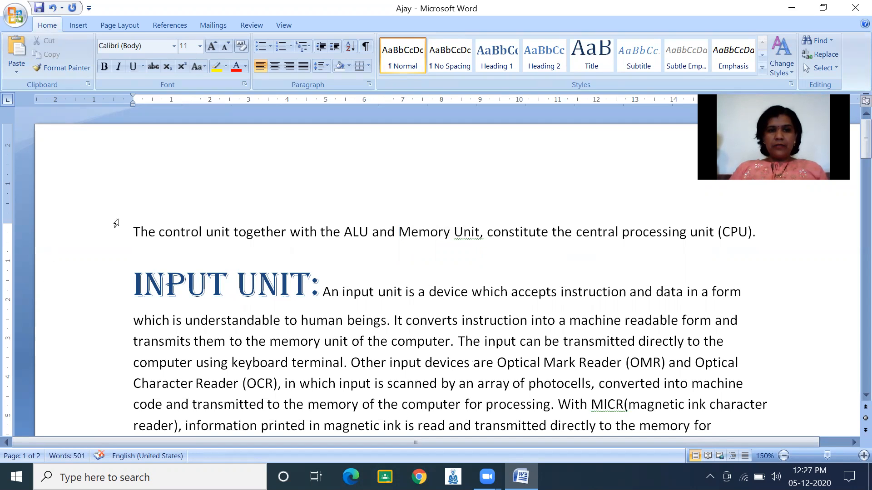
# Step: Colour the opening sentence about the control unit and CPU red and make it bold
pyautogui.click(120, 238)
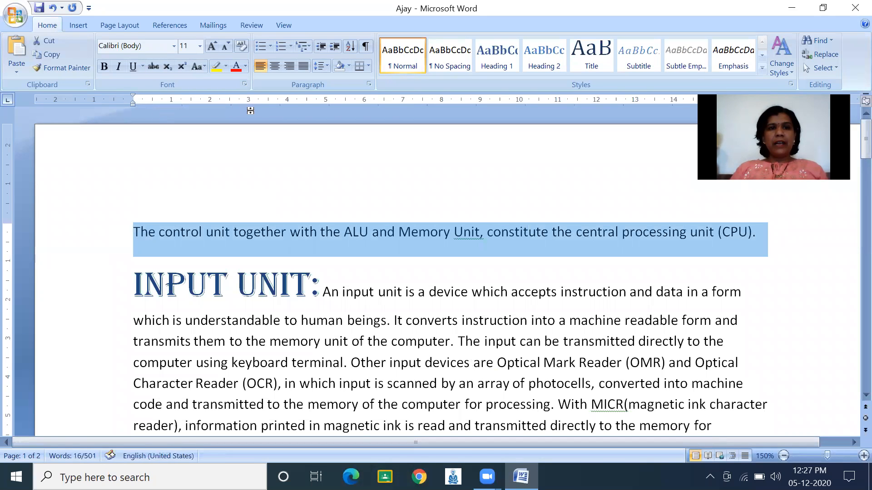
pyautogui.click(235, 67)
pyautogui.click(314, 316)
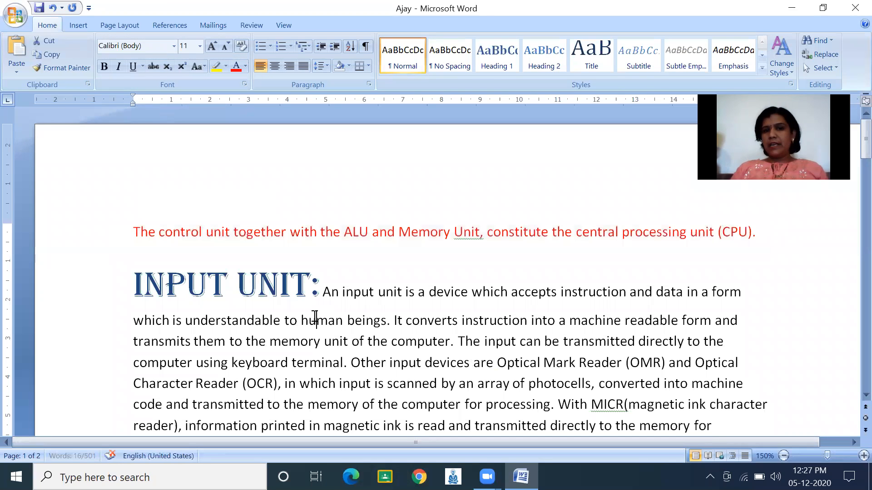
pyautogui.click(64, 239)
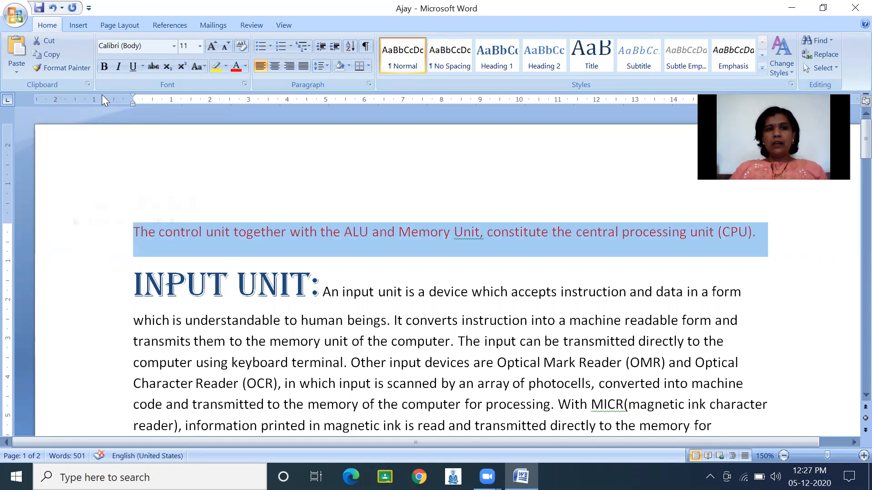
pyautogui.click(109, 67)
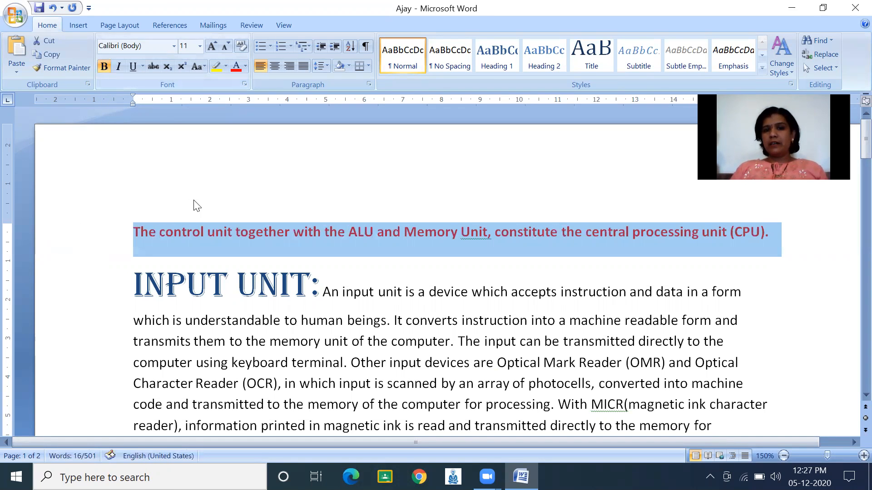
pyautogui.click(318, 246)
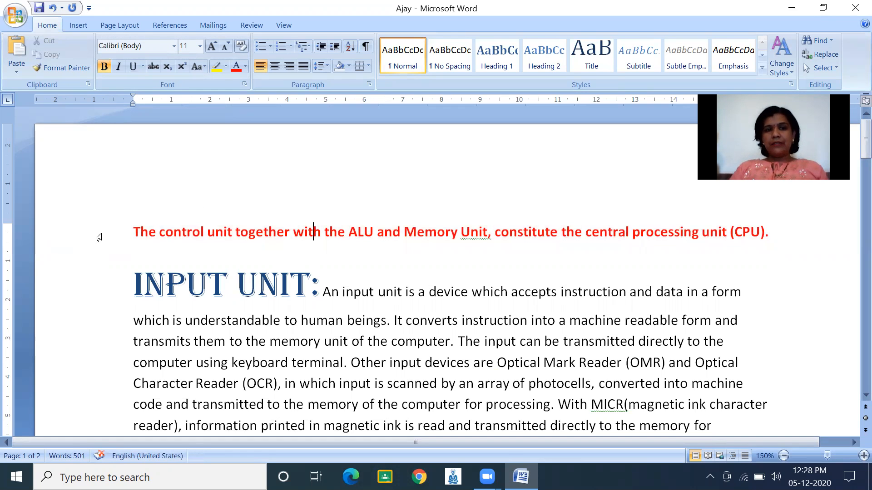
# Step: Set the font of the opening sentence about the control unit and CPU to Cambria (Headings)
pyautogui.click(98, 235)
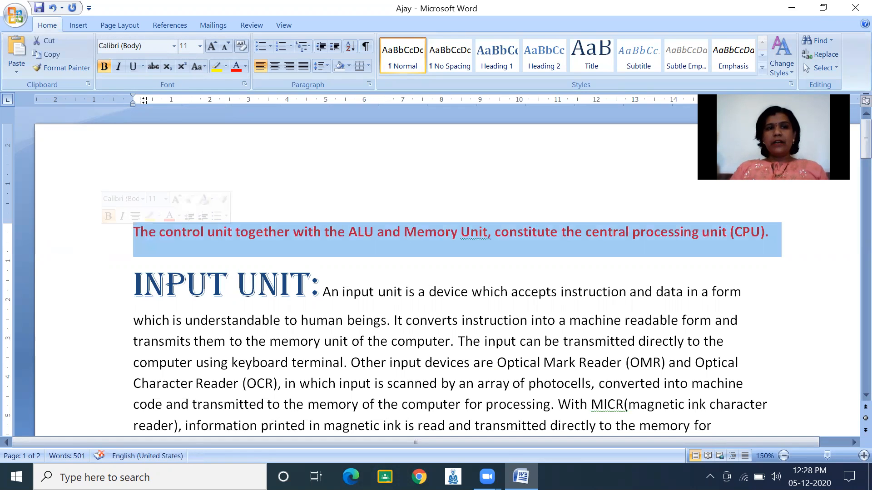
pyautogui.click(173, 45)
pyautogui.click(154, 76)
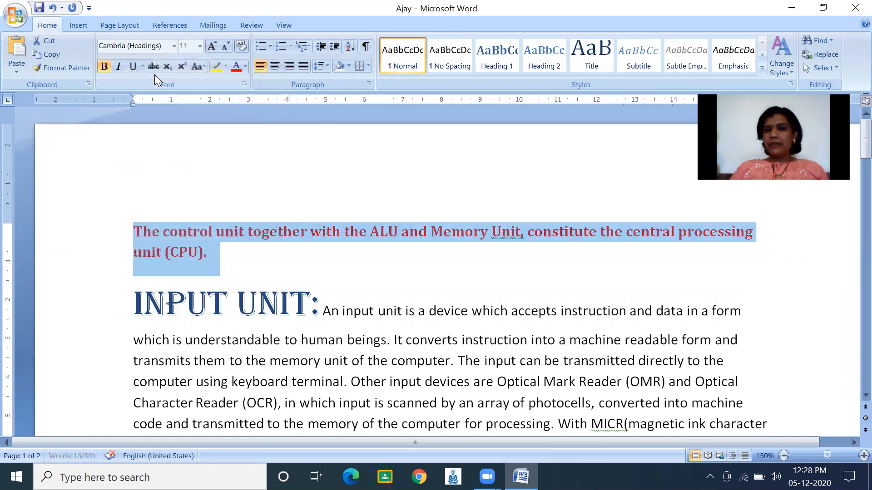
pyautogui.click(409, 311)
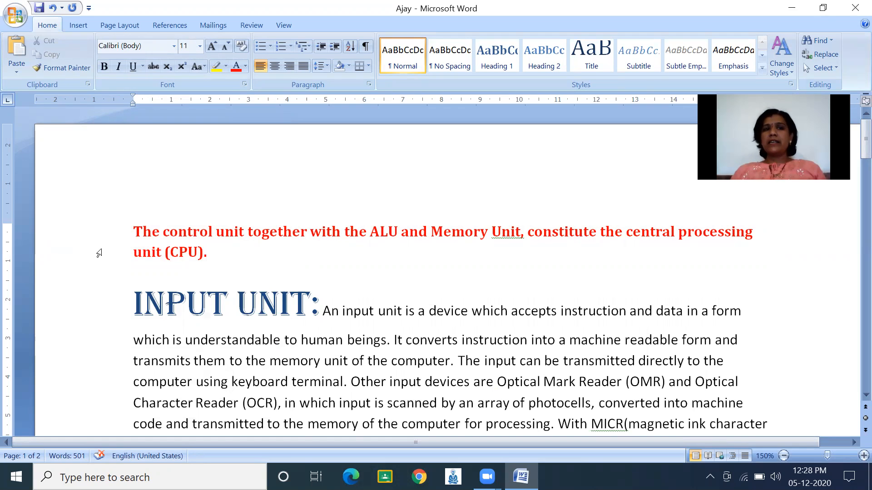
# Step: Copy the opening sentence's formatting with Format Painter onto the line starting "Arithmetic Logic Unit (ALU)"
pyautogui.click(139, 231)
pyautogui.moveTo(141, 231); pyautogui.dragTo(206, 253)
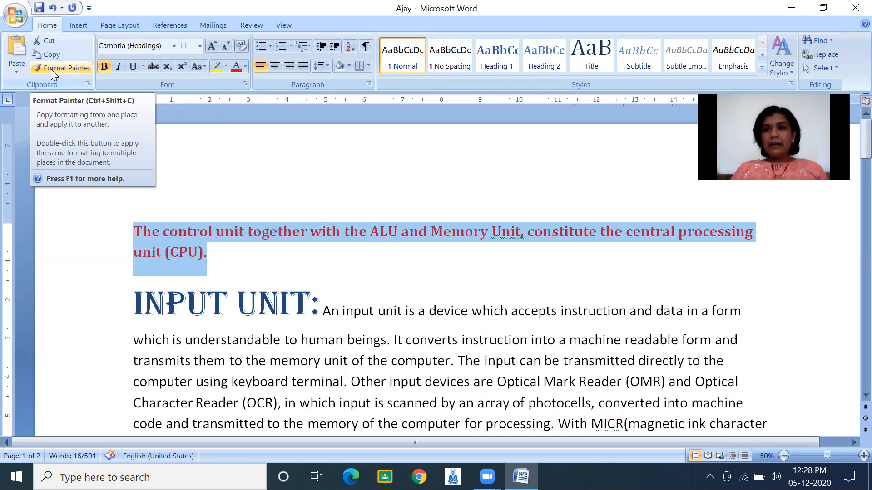
pyautogui.click(51, 69)
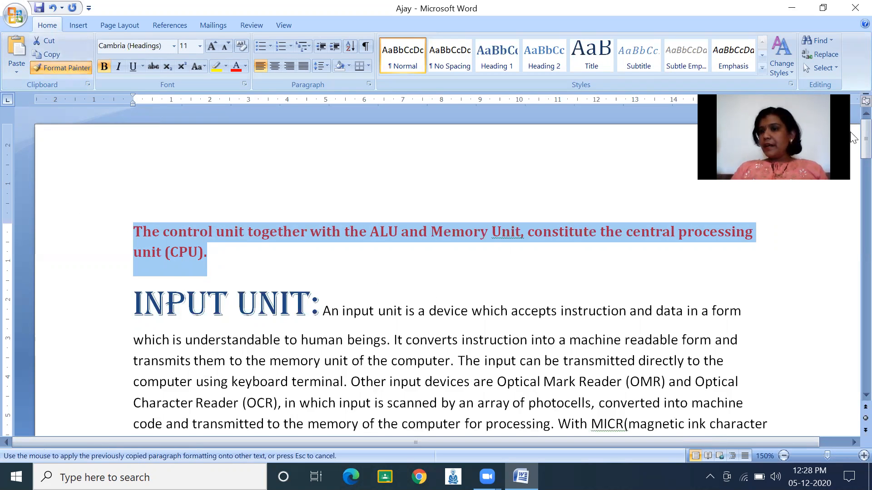
pyautogui.scroll(-4, 850, 166)
pyautogui.scroll(-3, 850, 172)
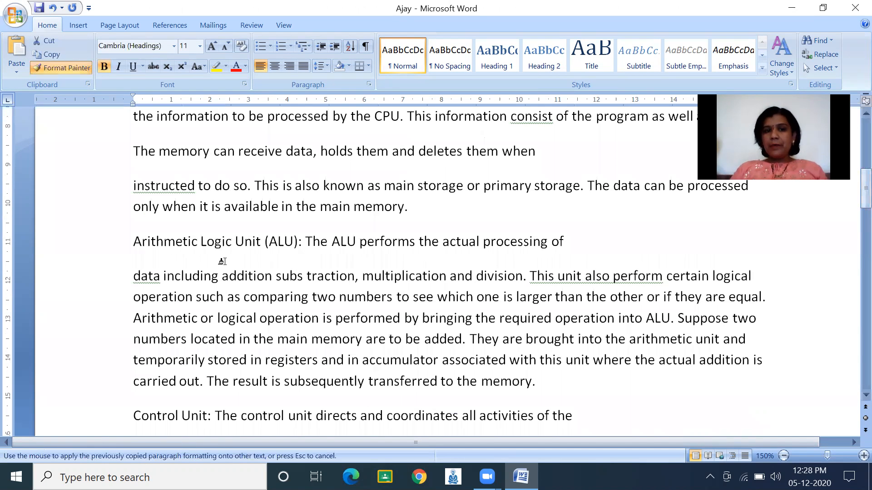
pyautogui.click(121, 243)
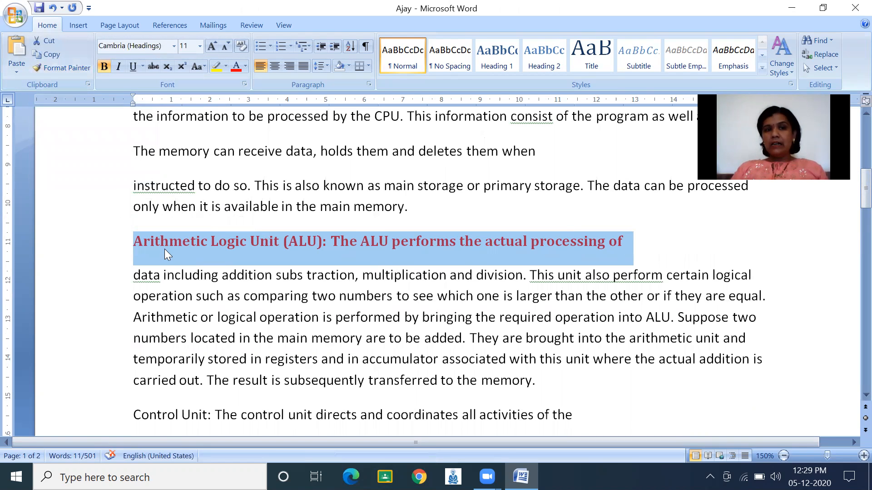
# Step: Copy the Arithmetic Logic Unit line's formatting with Format Painter onto the line starting "Control Unit:"
pyautogui.click(68, 70)
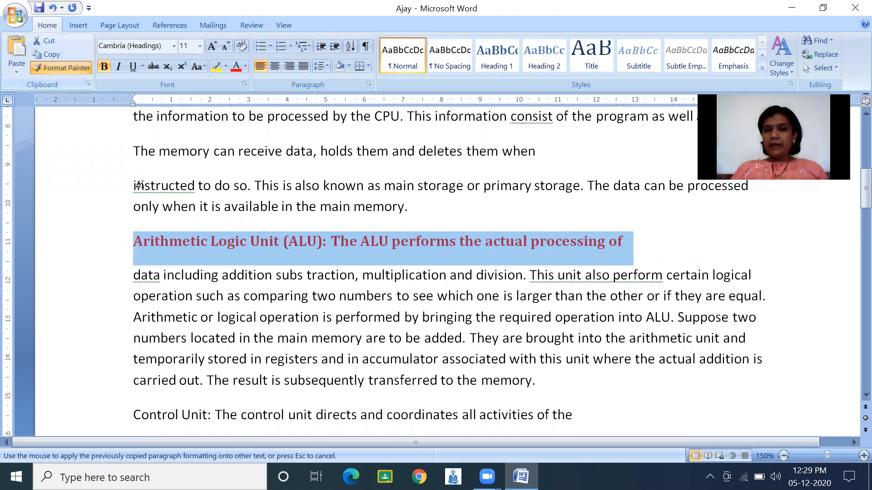
pyautogui.click(128, 415)
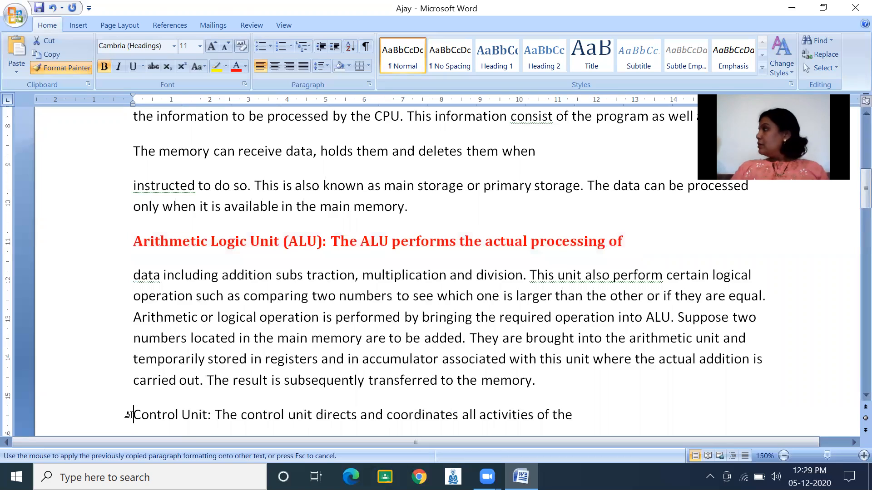
pyautogui.moveTo(129, 415); pyautogui.dragTo(584, 415)
pyautogui.moveTo(164, 416); pyautogui.dragTo(163, 416)
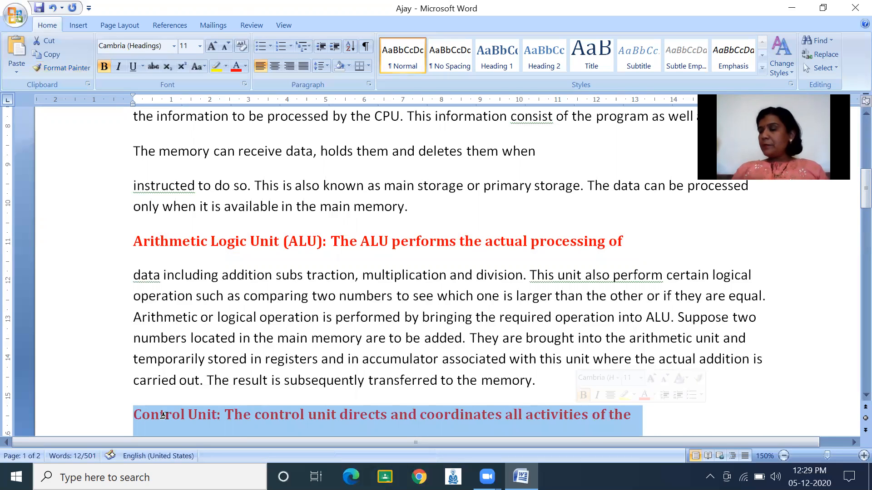
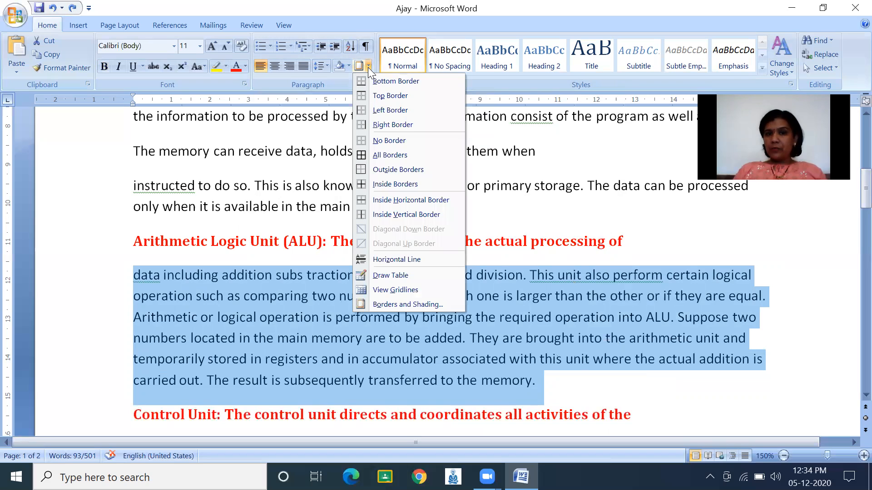
# Step: Choose a red Box border in Borders and Shading for the paragraph below the Arithmetic Logic Unit line
pyautogui.click(393, 305)
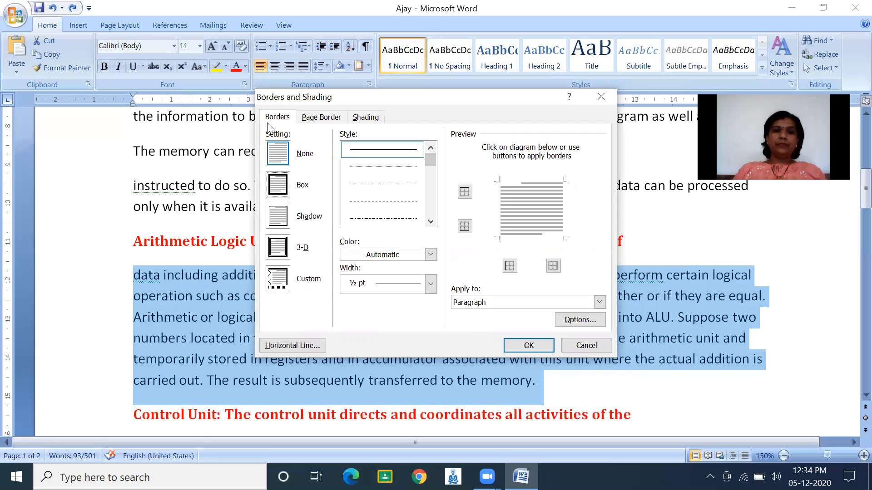
pyautogui.click(277, 187)
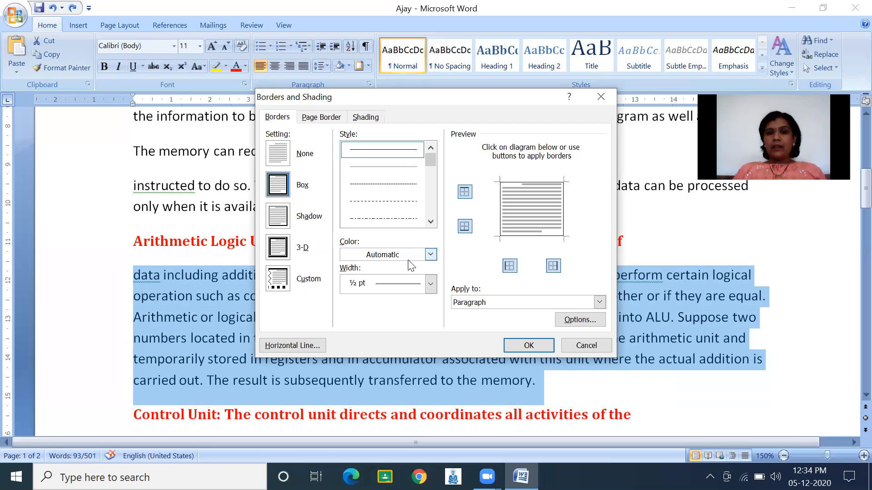
pyautogui.click(370, 257)
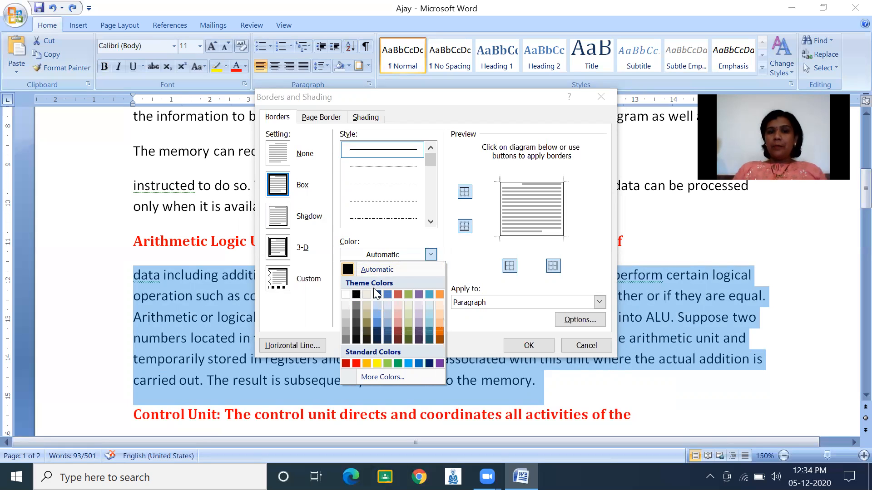
pyautogui.click(357, 363)
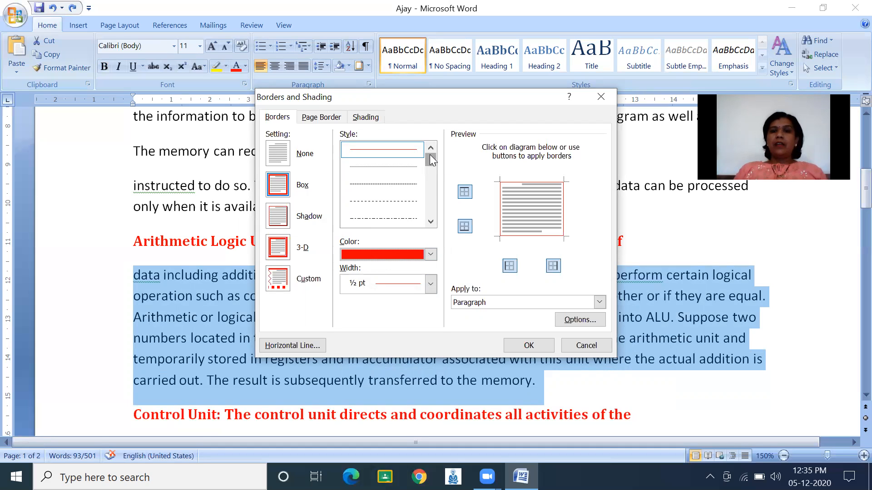
# Step: Set the paragraph's box border to a triple-line style in red with a 1 pt width and apply it
pyautogui.moveTo(430, 154); pyautogui.dragTo(433, 207)
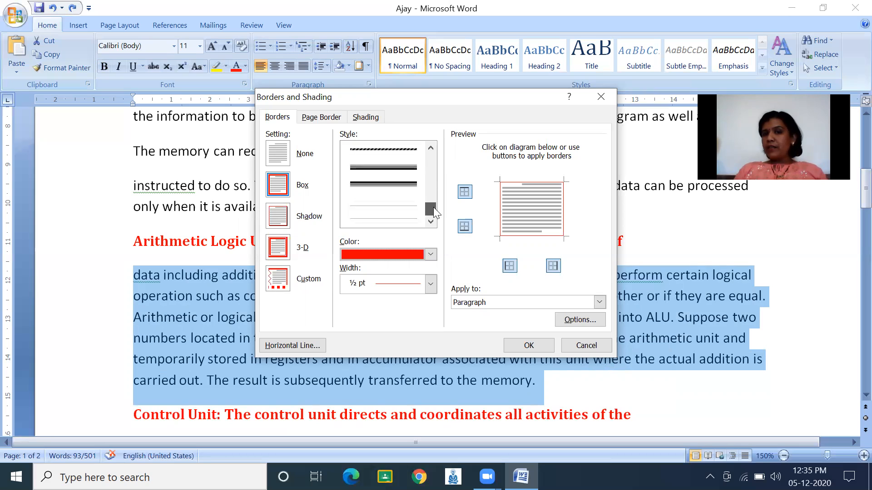
pyautogui.scroll(2, 431, 204)
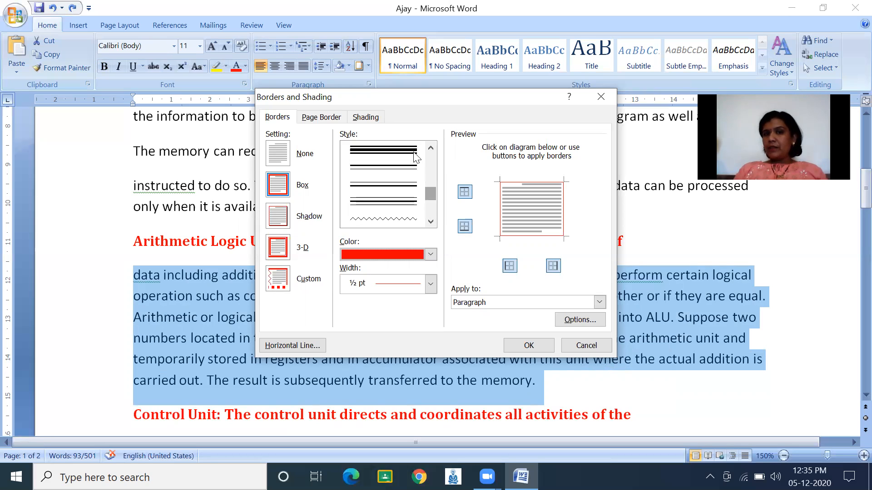
pyautogui.click(412, 151)
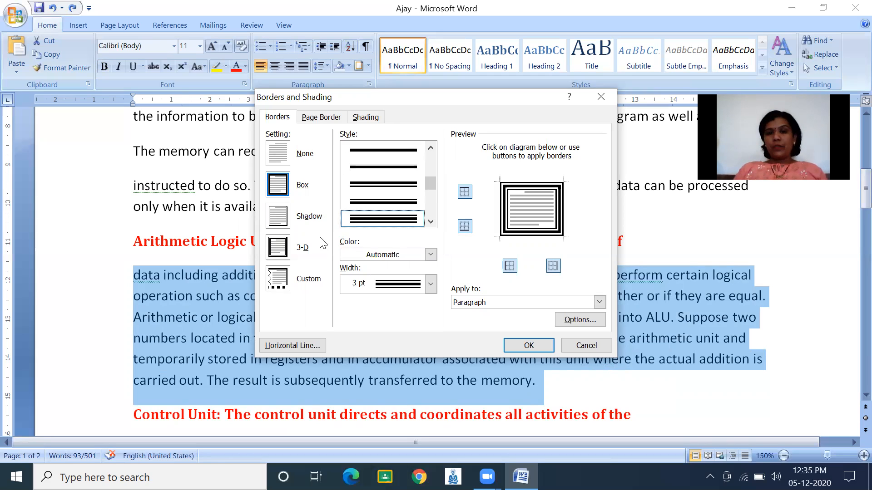
pyautogui.click(362, 255)
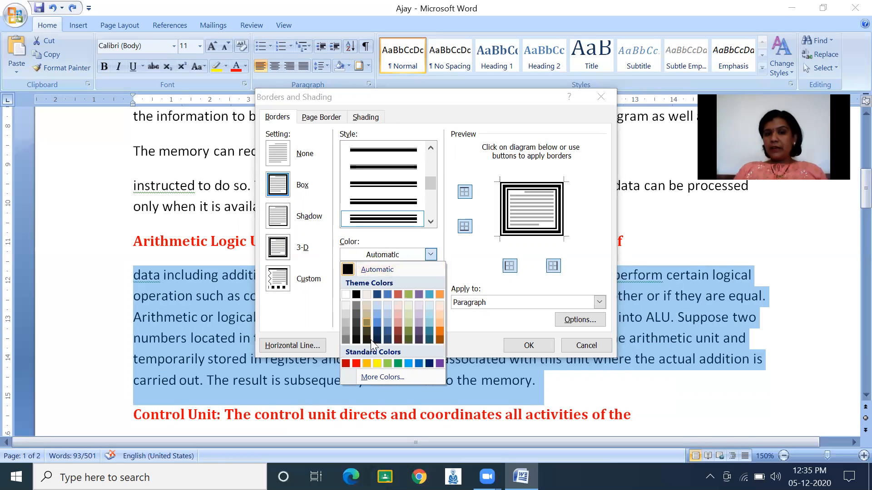
pyautogui.click(361, 363)
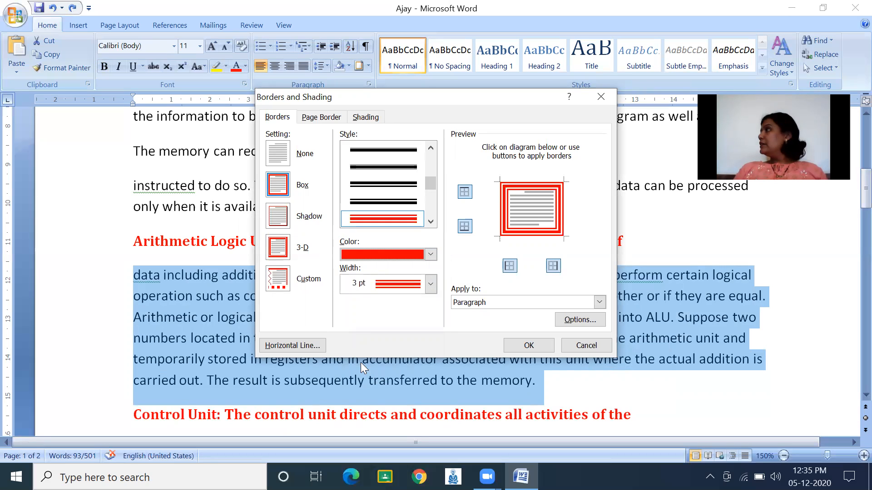
pyautogui.click(410, 290)
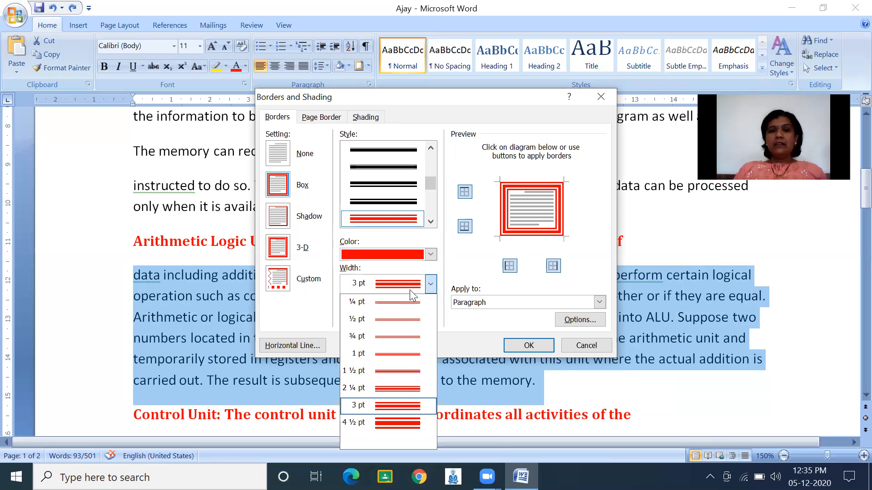
pyautogui.click(398, 355)
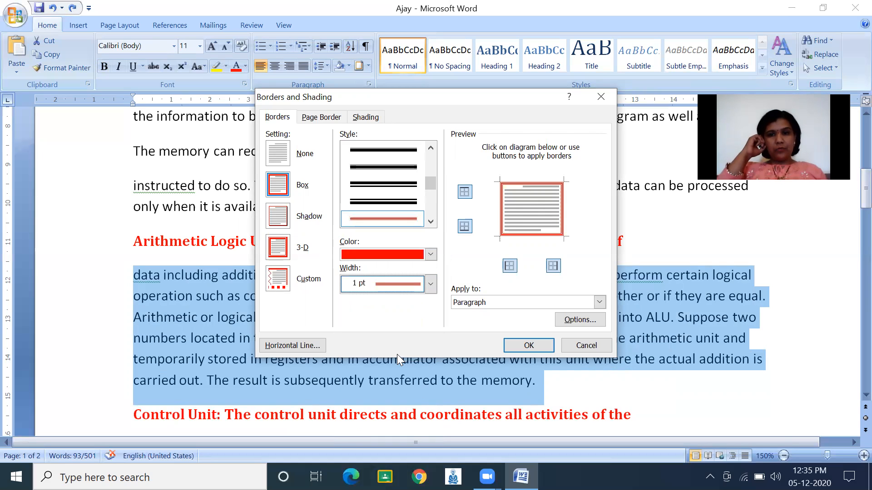
pyautogui.click(523, 343)
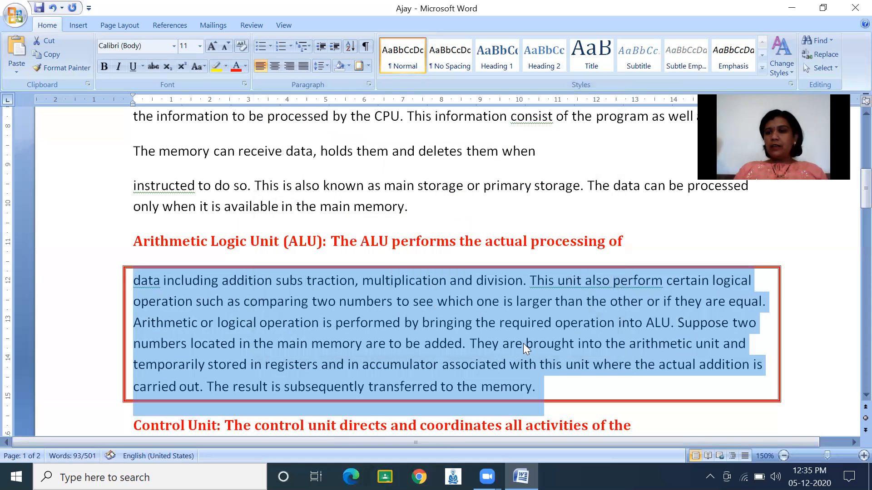
pyautogui.click(686, 330)
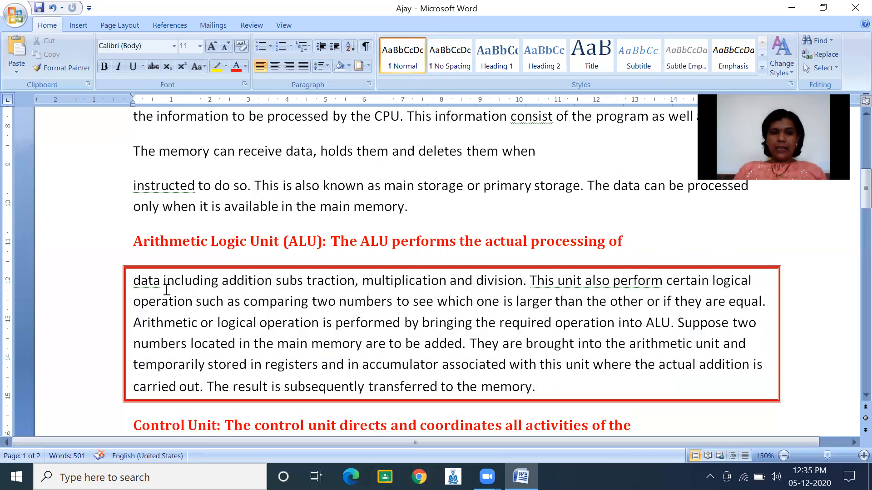
# Step: Remove the border from the paragraph below the Arithmetic Logic Unit line using the None setting
pyautogui.moveTo(133, 280); pyautogui.dragTo(542, 386)
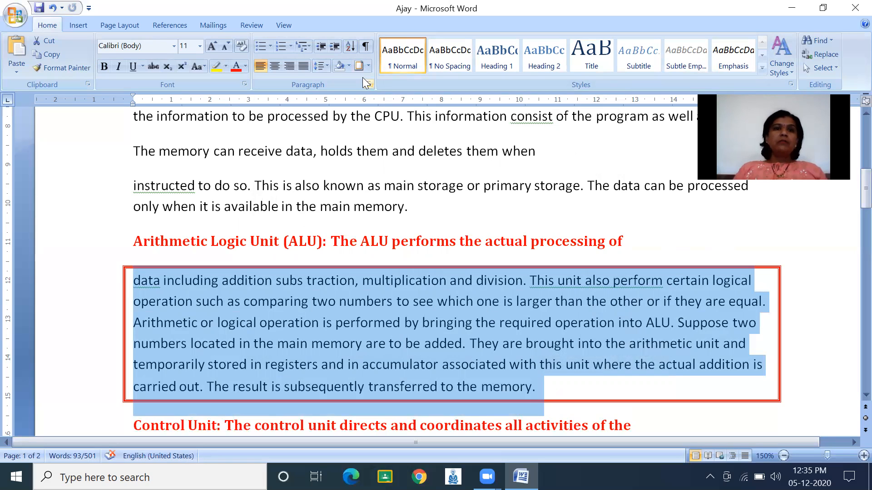
pyautogui.click(369, 63)
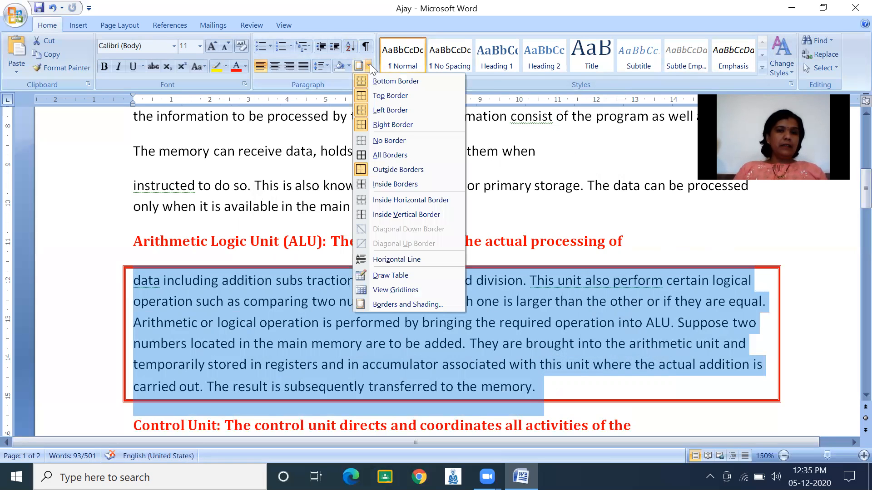
pyautogui.click(381, 304)
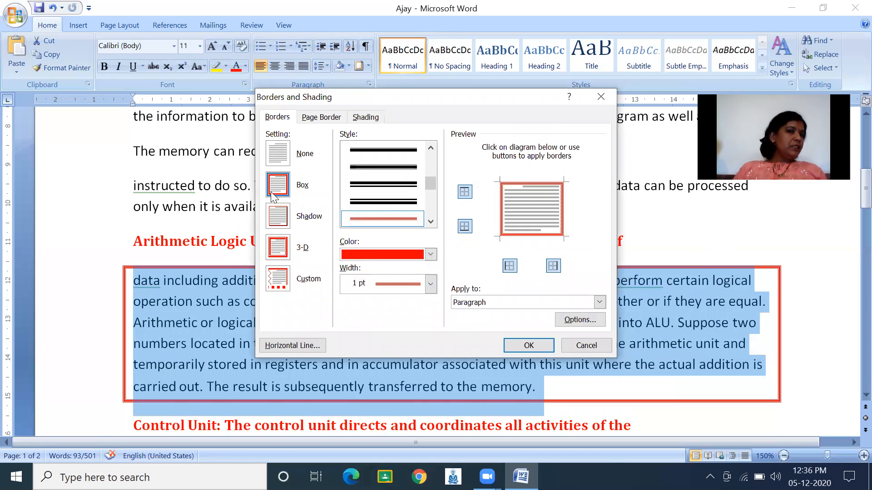
pyautogui.click(275, 160)
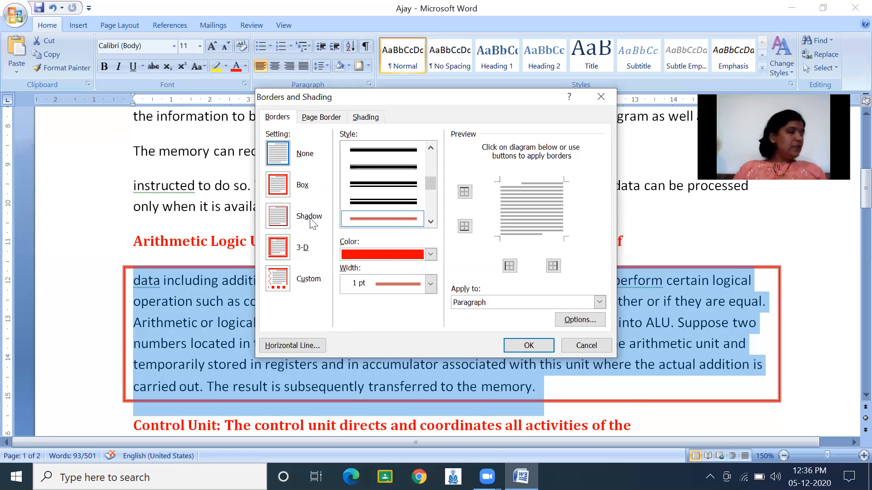
pyautogui.click(518, 348)
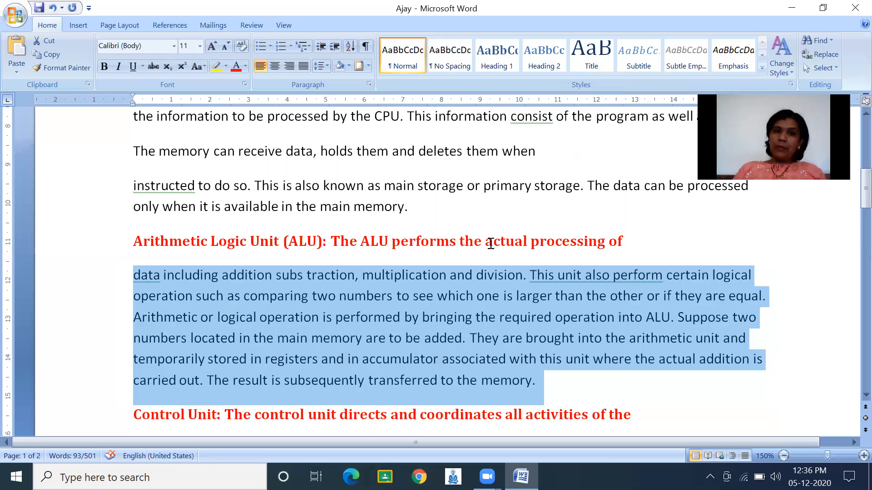
# Step: Choose a Box border for the paragraph below the Arithmetic Logic Unit line and have it apply to Text
pyautogui.click(368, 65)
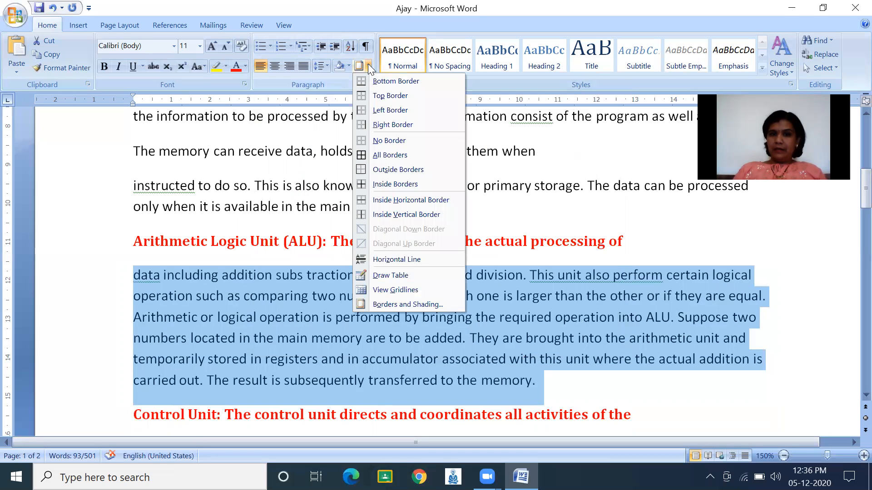
pyautogui.click(384, 306)
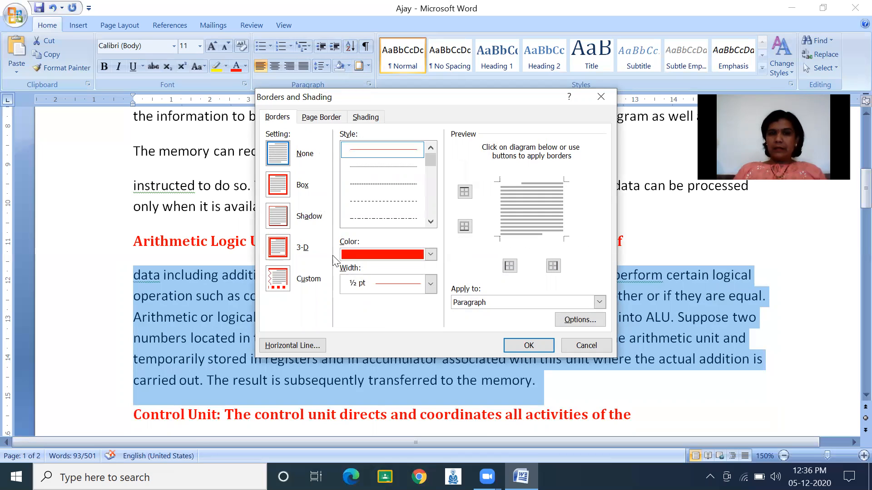
pyautogui.click(278, 186)
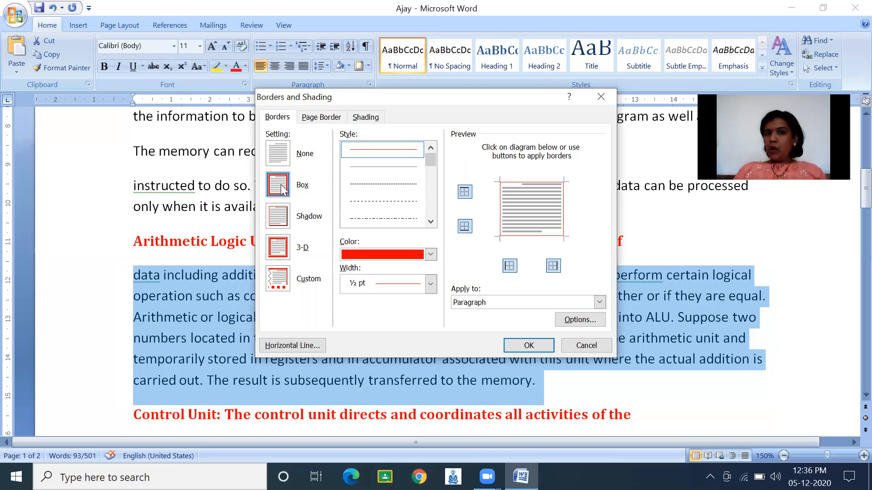
pyautogui.click(469, 309)
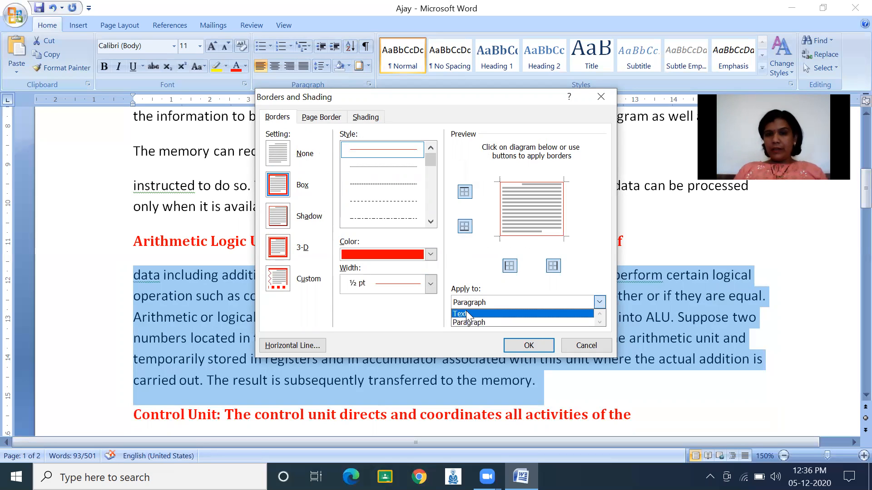
pyautogui.click(466, 315)
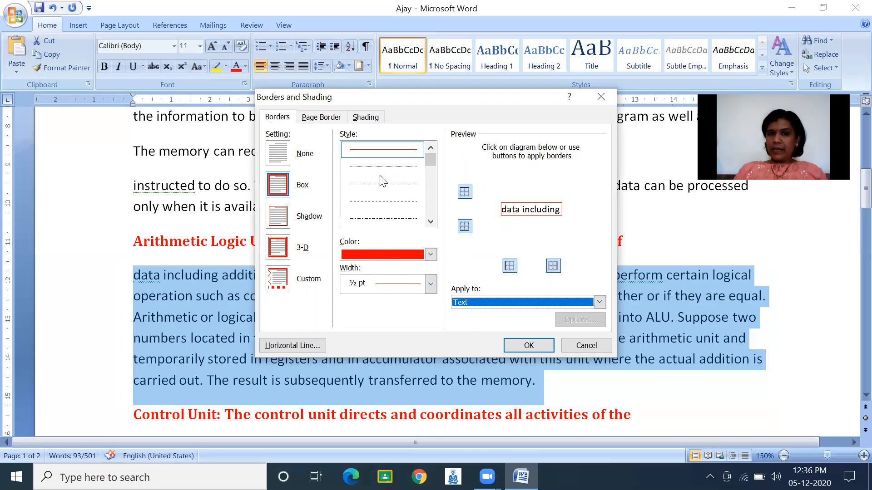
# Step: Set the text border to a dash-dot line style in dark blue and apply it to the selected text
pyautogui.click(380, 204)
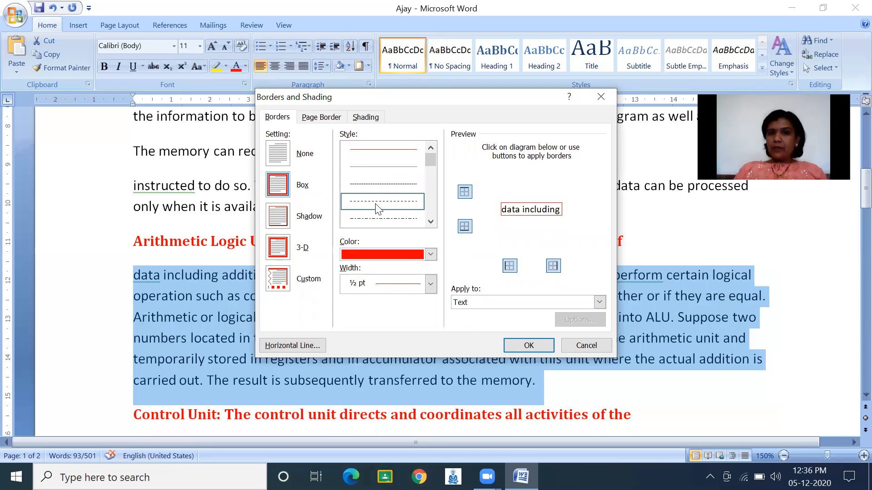
pyautogui.click(388, 226)
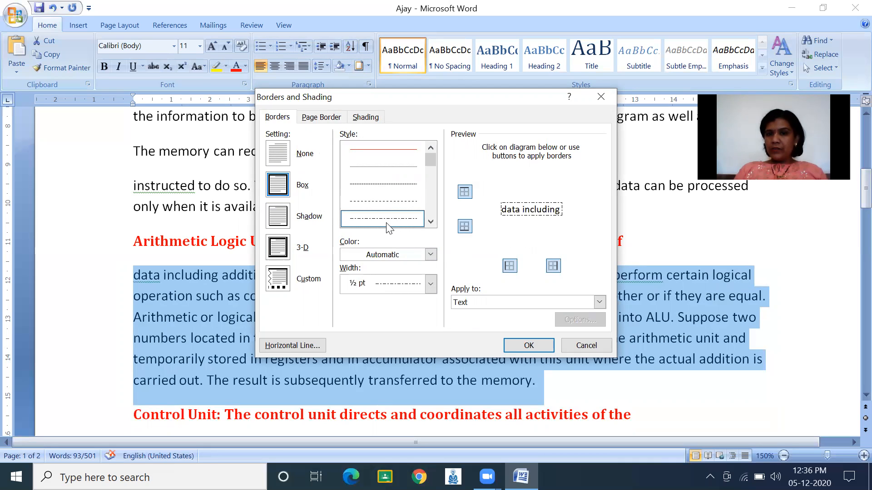
pyautogui.click(368, 255)
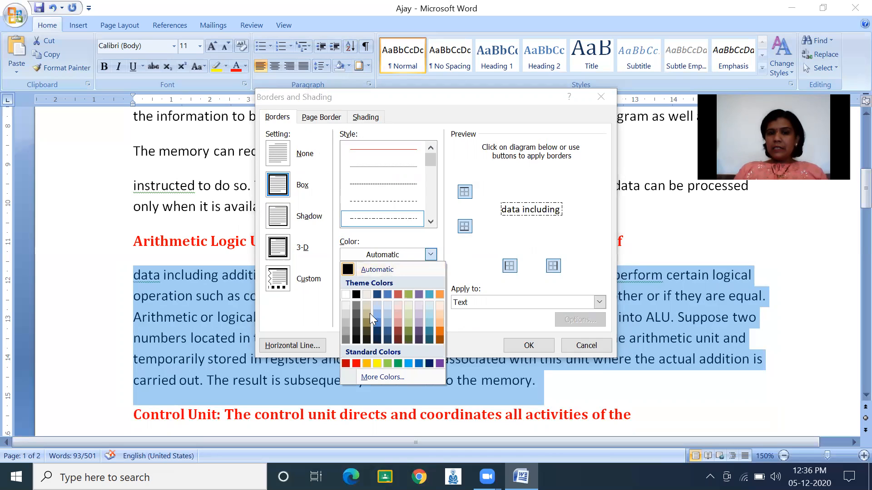
pyautogui.click(429, 364)
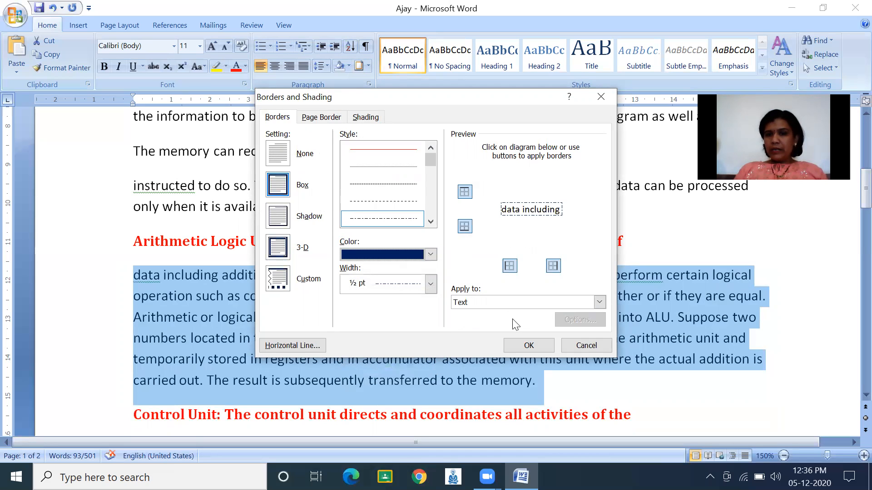
pyautogui.click(529, 347)
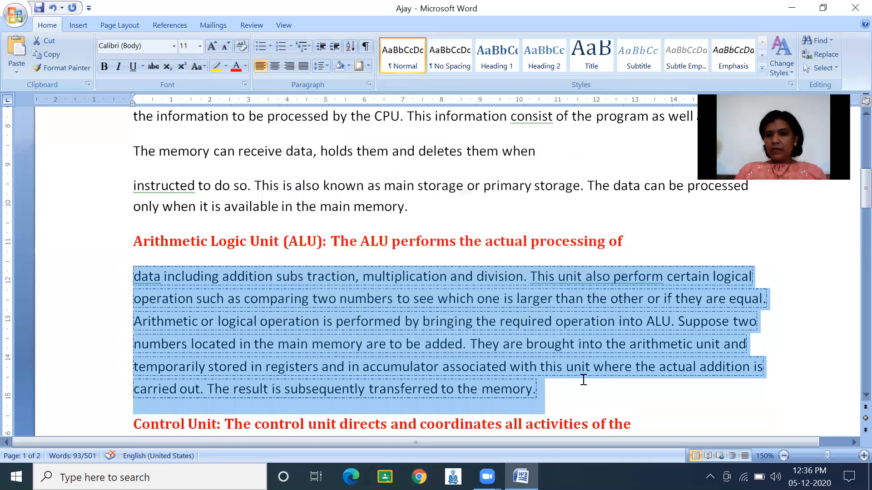
pyautogui.click(578, 397)
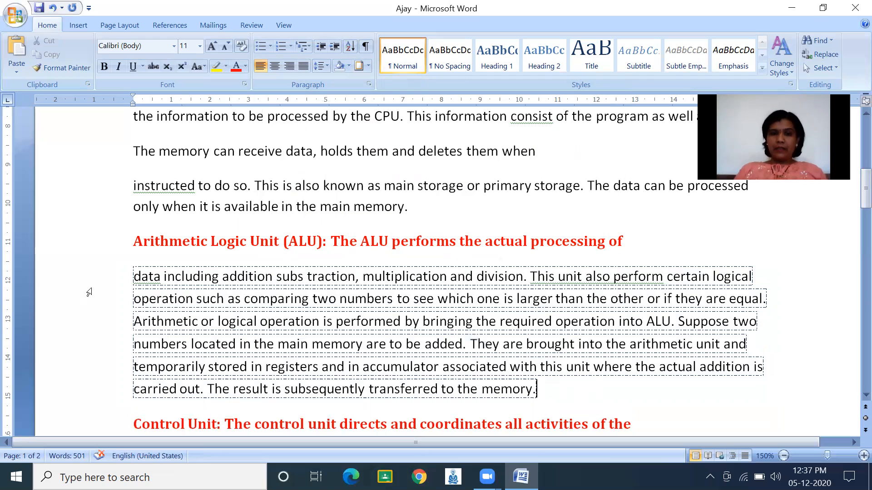
# Step: Remove the dash-dot border from the text of the paragraph below the Arithmetic Logic Unit line using the None setting
pyautogui.moveTo(129, 279); pyautogui.dragTo(537, 390)
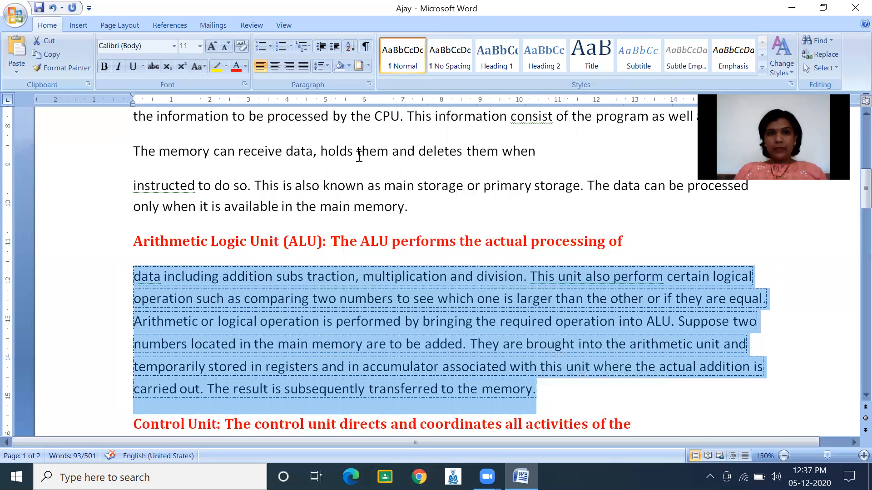
pyautogui.click(369, 82)
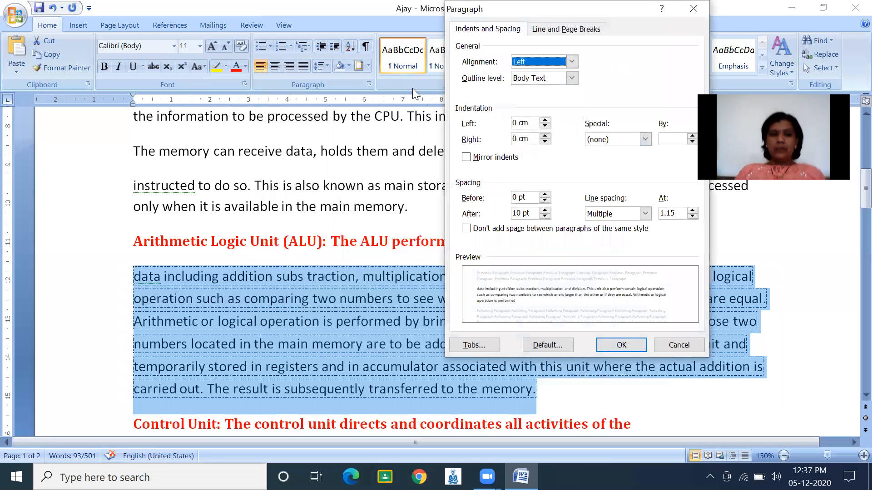
pyautogui.press('Escape')
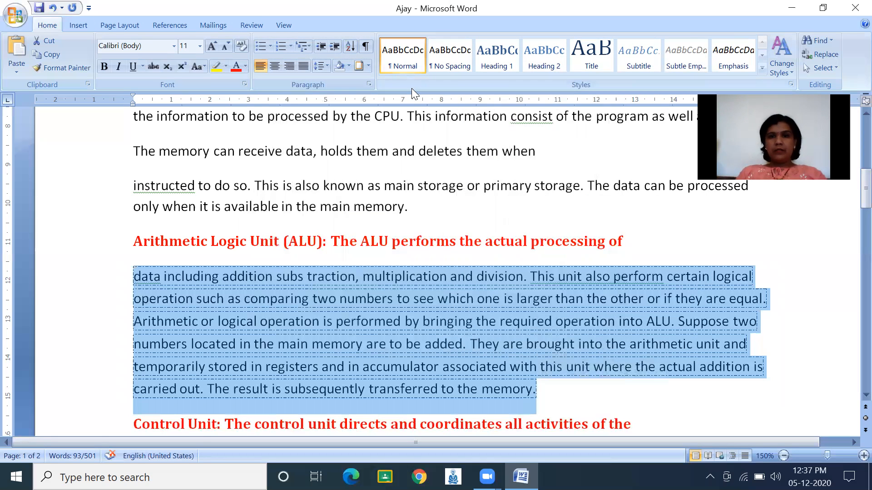
pyautogui.click(366, 66)
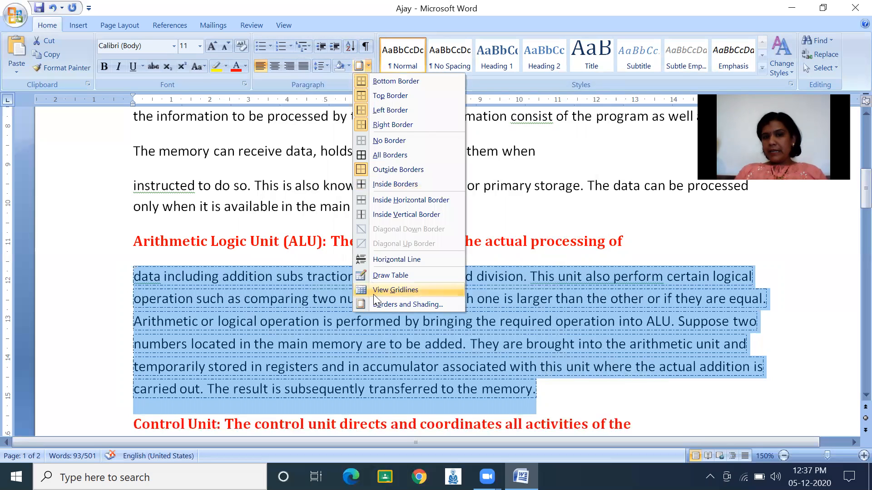
pyautogui.click(377, 305)
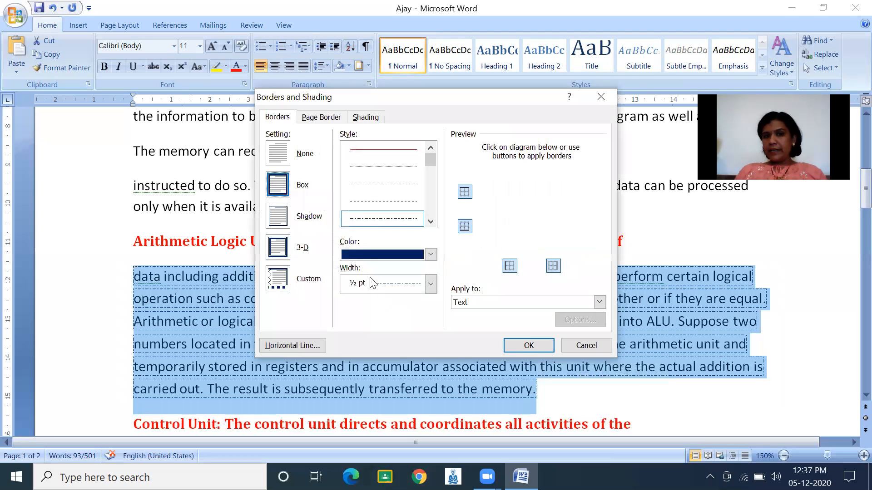
pyautogui.click(475, 303)
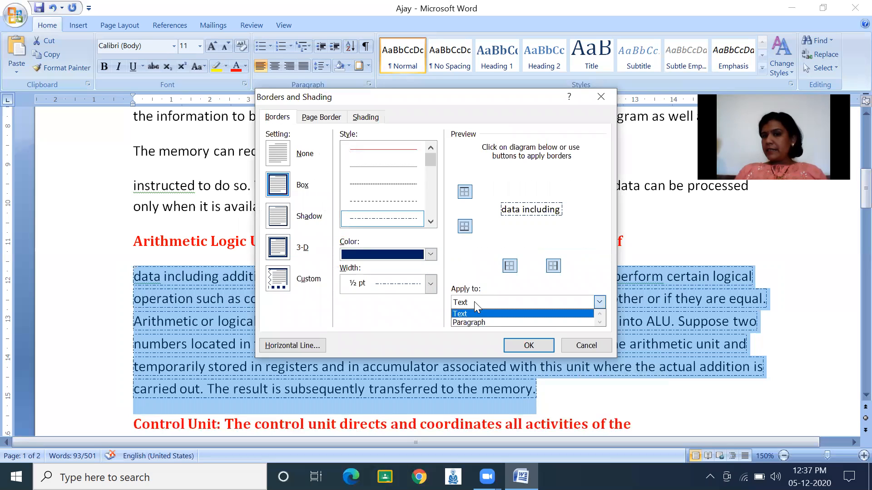
pyautogui.click(474, 301)
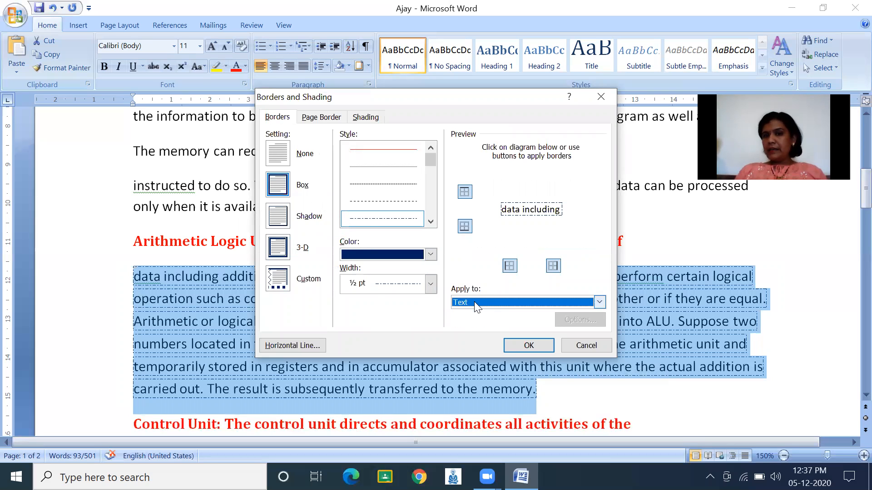
pyautogui.click(279, 154)
pyautogui.click(527, 346)
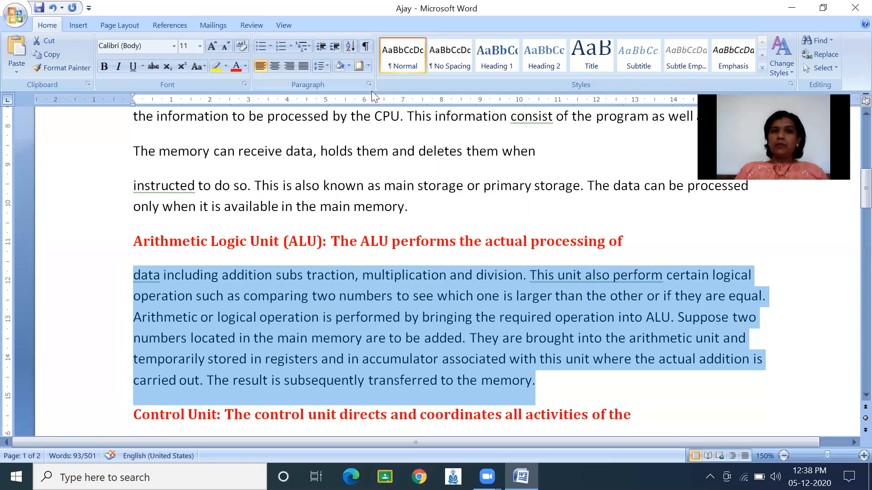
# Step: Try a red Box border on the same text, toggling its top, bottom and left edges in the preview before applying
pyautogui.click(367, 67)
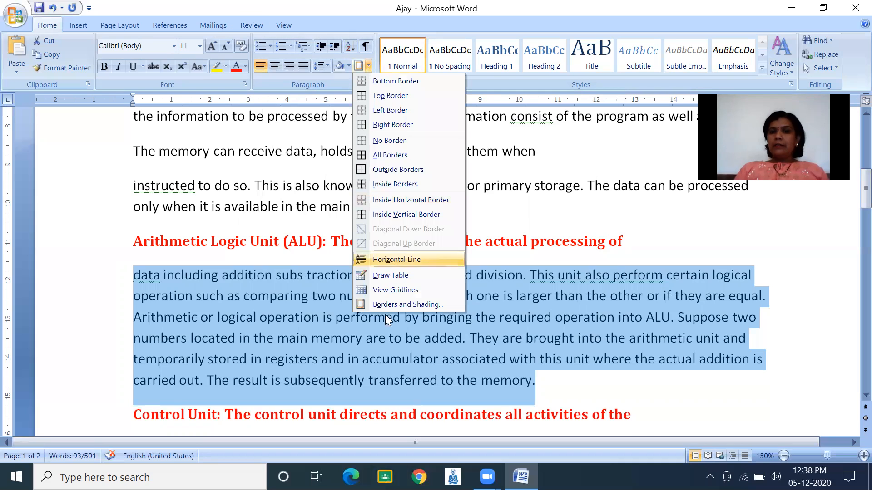
pyautogui.click(397, 303)
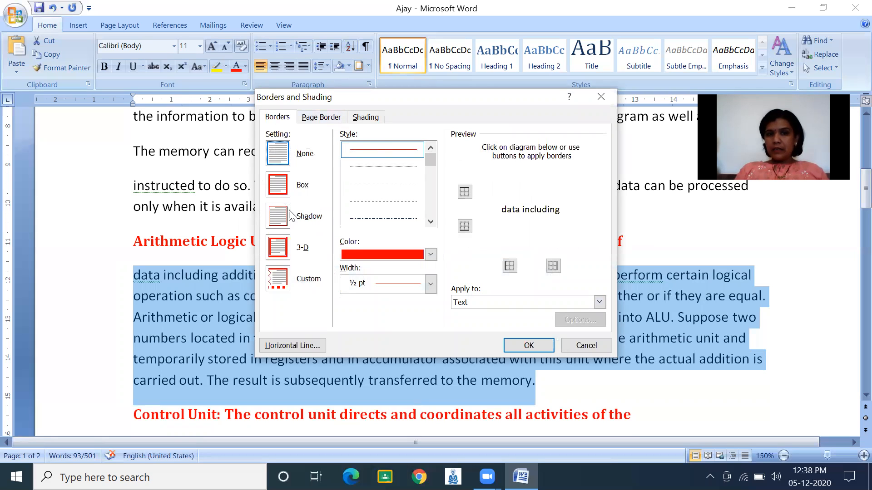
pyautogui.click(275, 187)
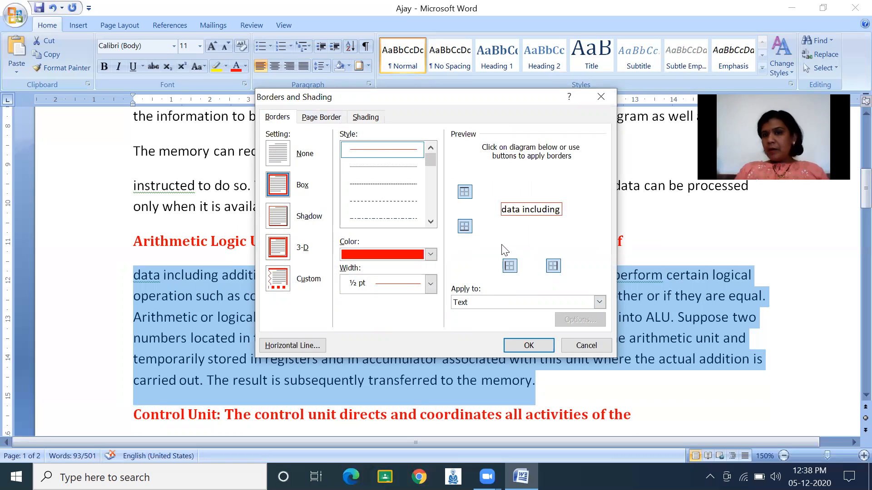
pyautogui.click(464, 192)
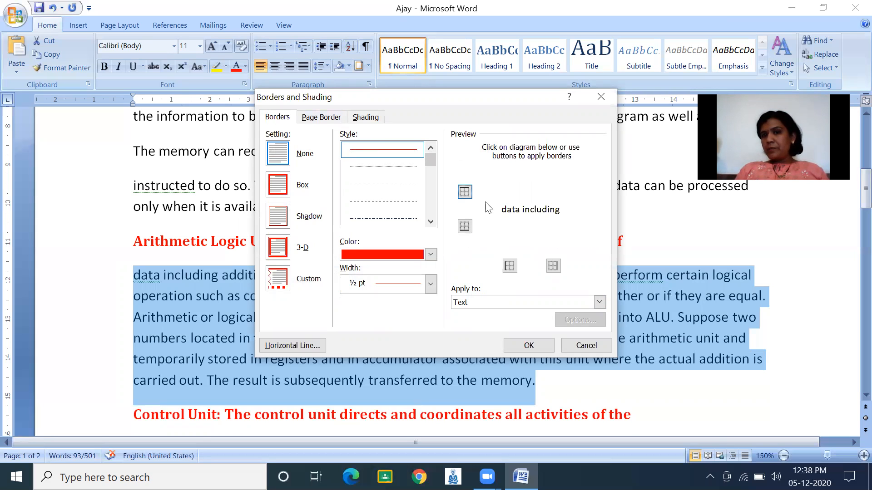
pyautogui.click(465, 226)
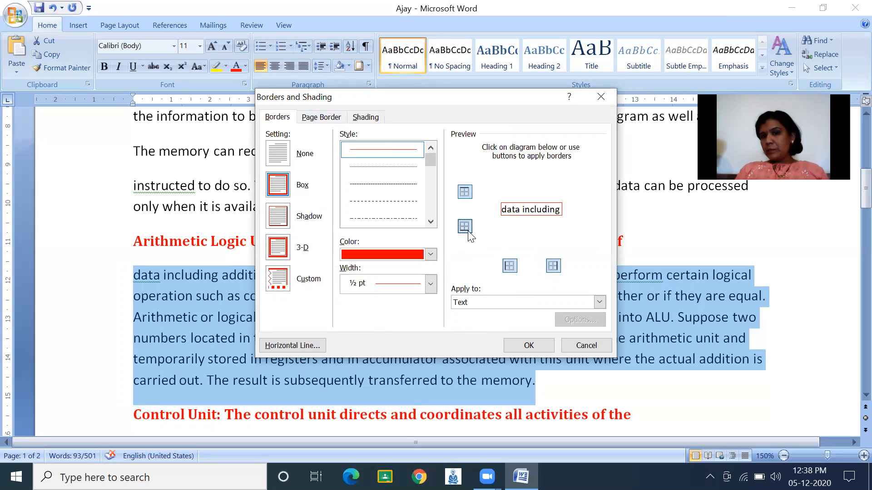
pyautogui.click(511, 267)
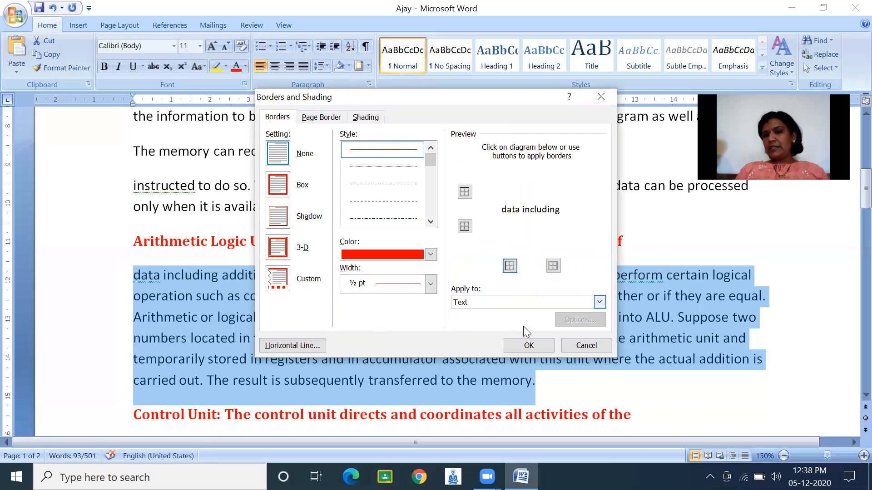
pyautogui.click(529, 346)
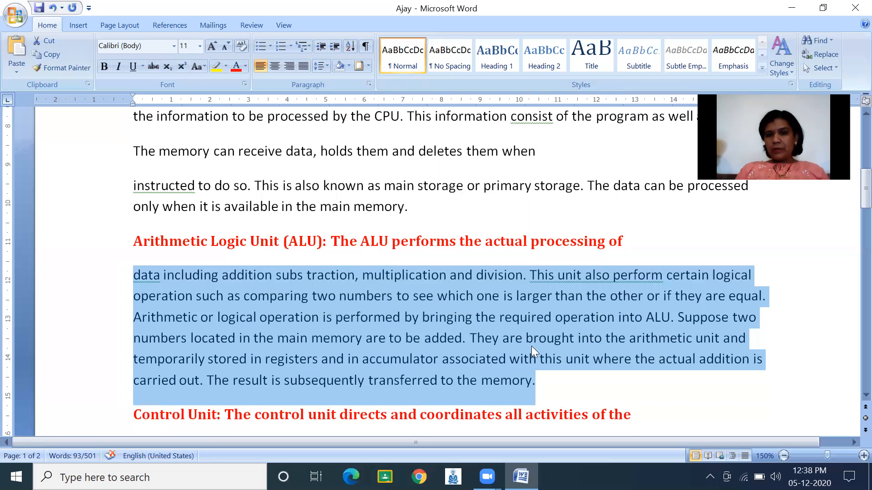
# Step: Choose a red ½ pt Box border for the selected text, testing the bottom and right edge toggles before restoring the full box
pyautogui.click(369, 66)
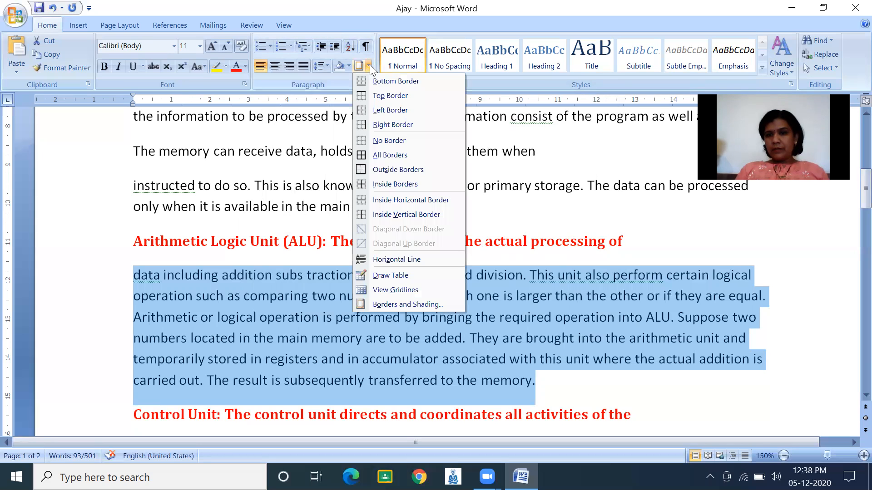
pyautogui.click(394, 305)
pyautogui.click(278, 188)
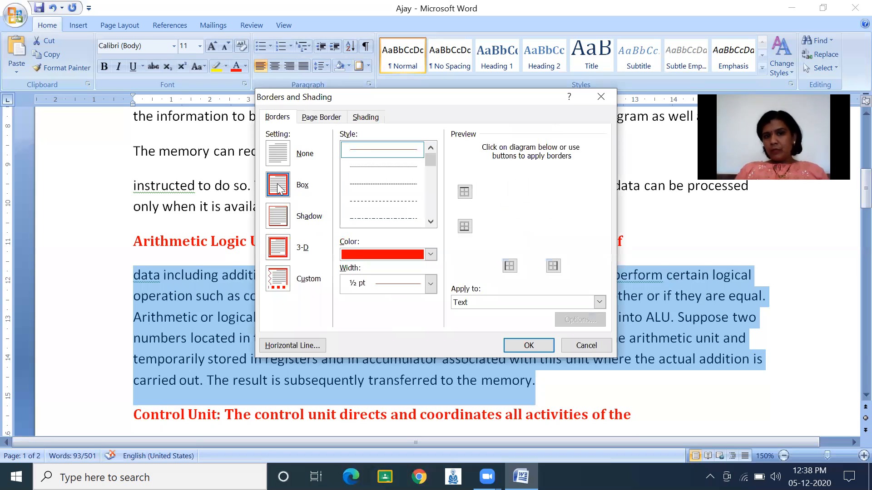
pyautogui.click(466, 225)
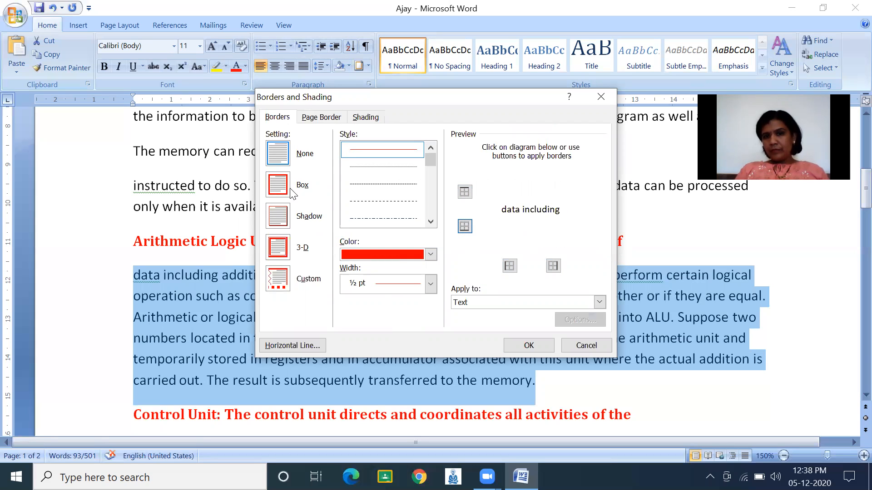
pyautogui.click(291, 191)
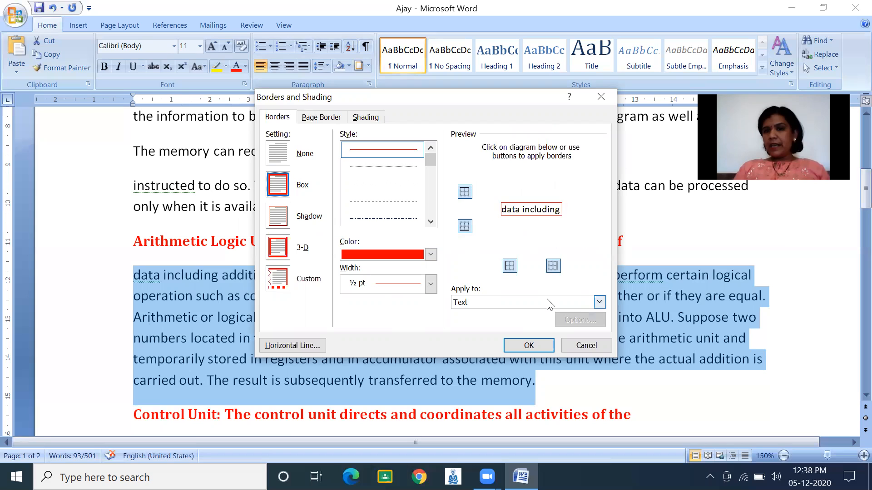
pyautogui.click(553, 267)
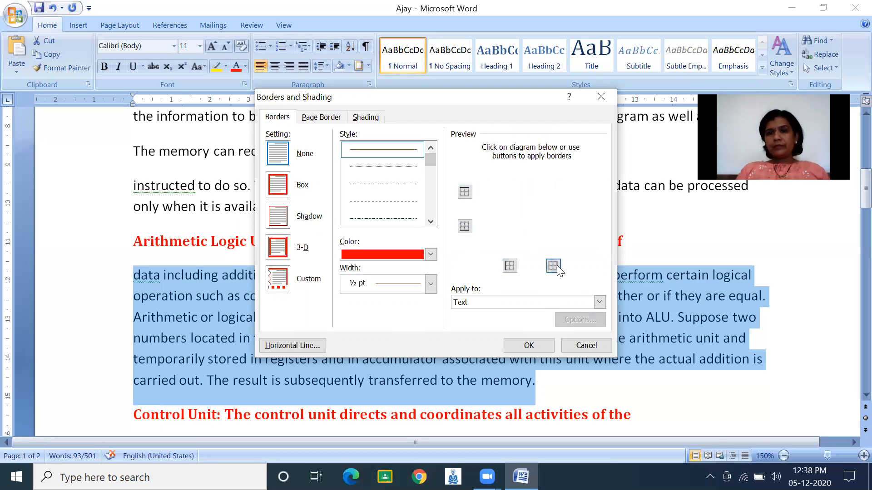
pyautogui.click(277, 180)
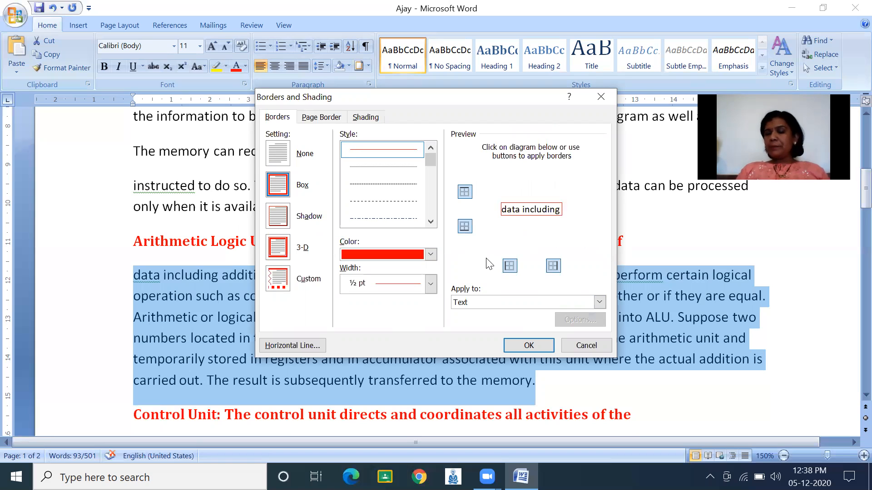
# Step: Choose a Box page border for the whole document with a ¼ pt line width
pyautogui.click(328, 117)
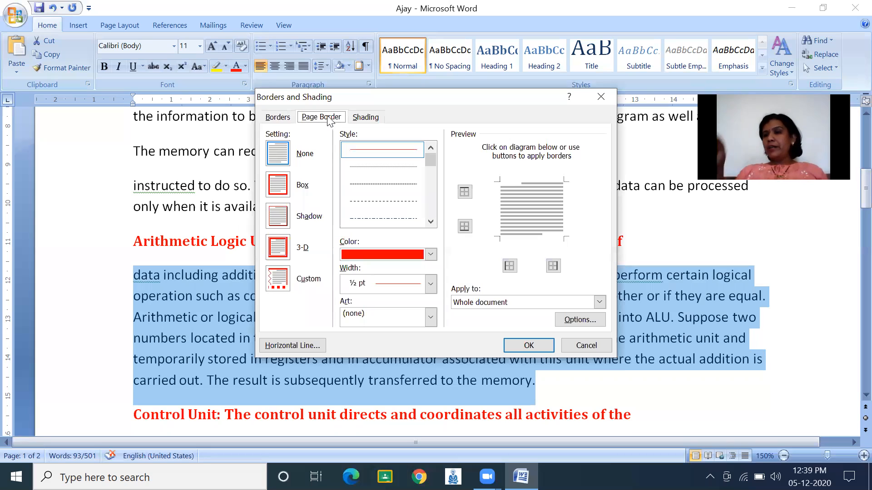
pyautogui.click(282, 190)
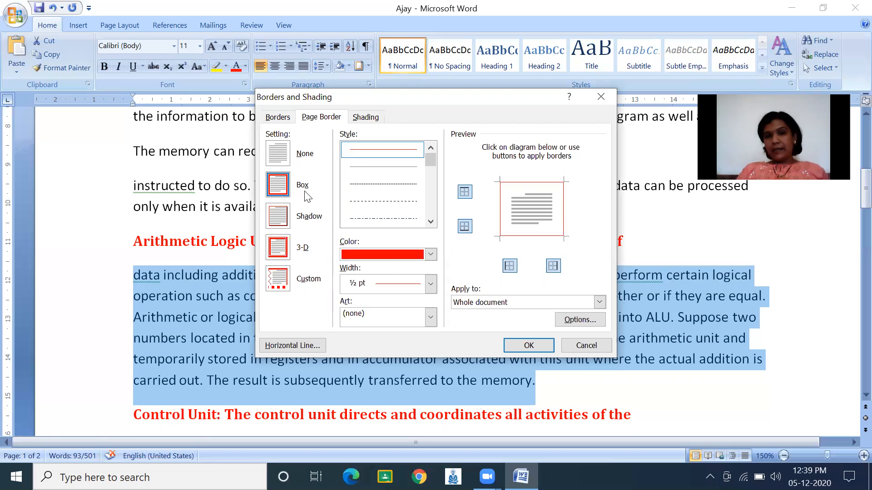
pyautogui.click(380, 285)
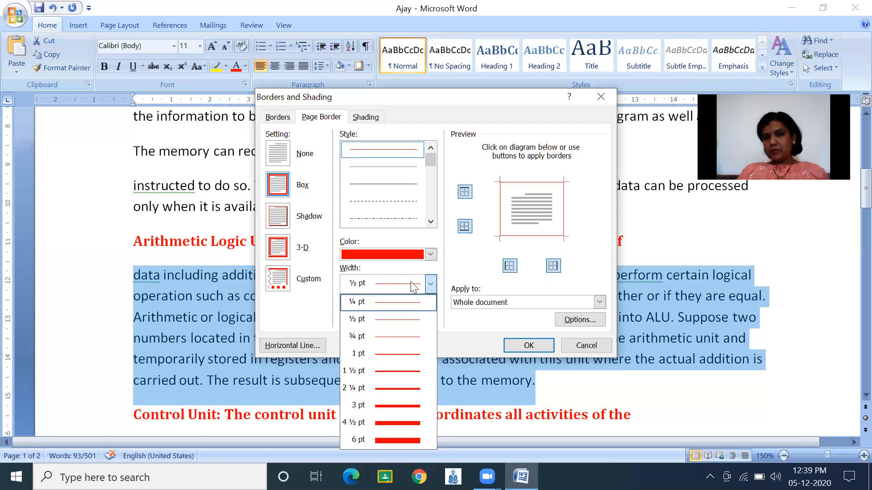
pyautogui.click(388, 303)
# Step: Give the page border a decorative art pattern with corner ornaments and set its width to 19 pt
pyautogui.click(357, 323)
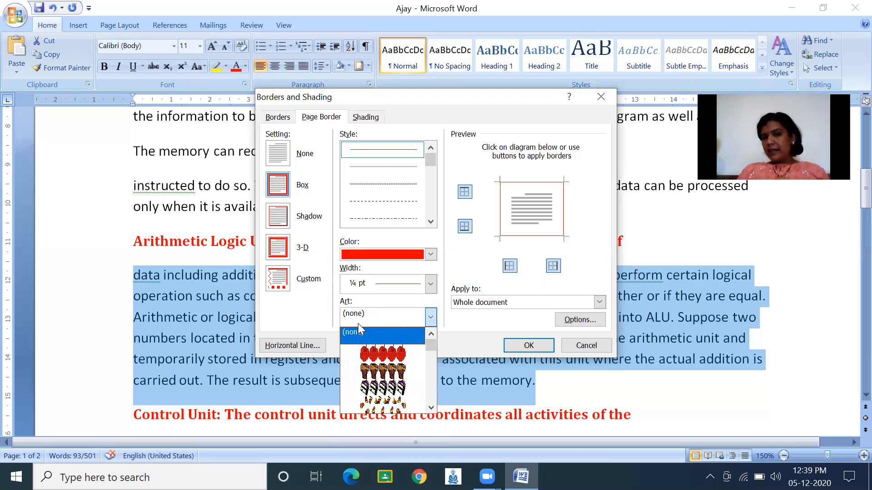
pyautogui.moveTo(432, 346); pyautogui.dragTo(434, 373)
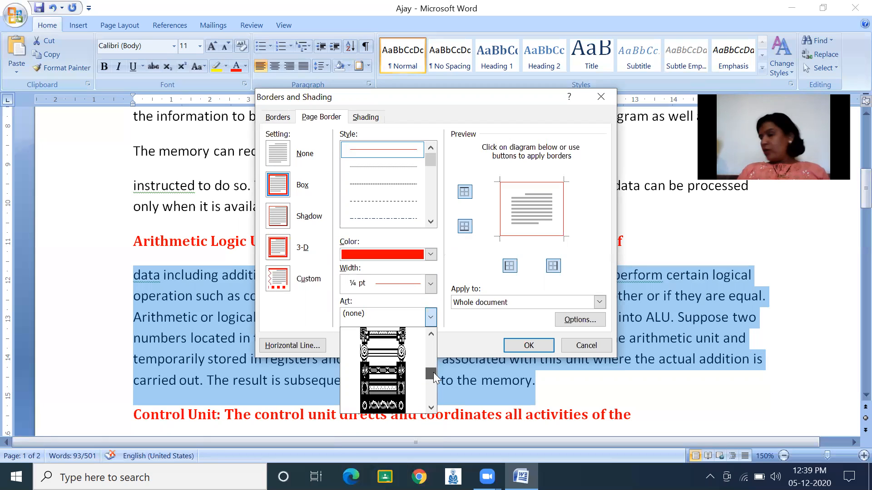
pyautogui.click(386, 335)
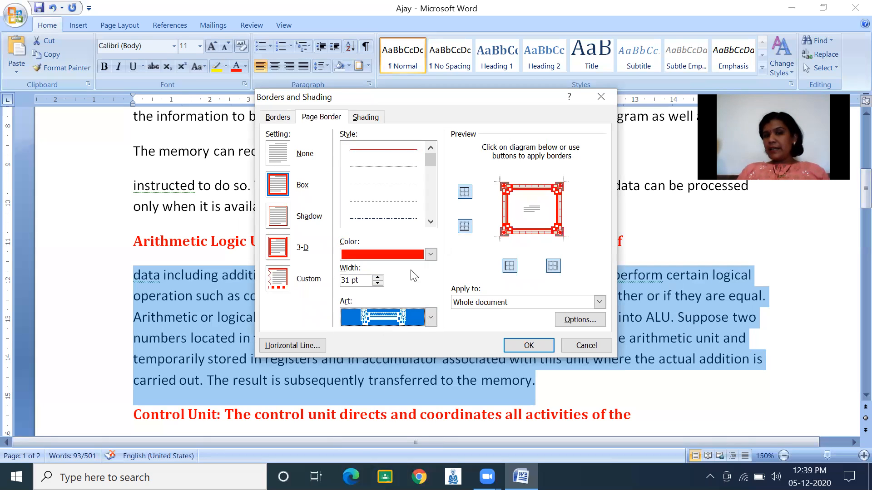
pyautogui.click(378, 283)
pyautogui.click(377, 284)
pyautogui.click(377, 279)
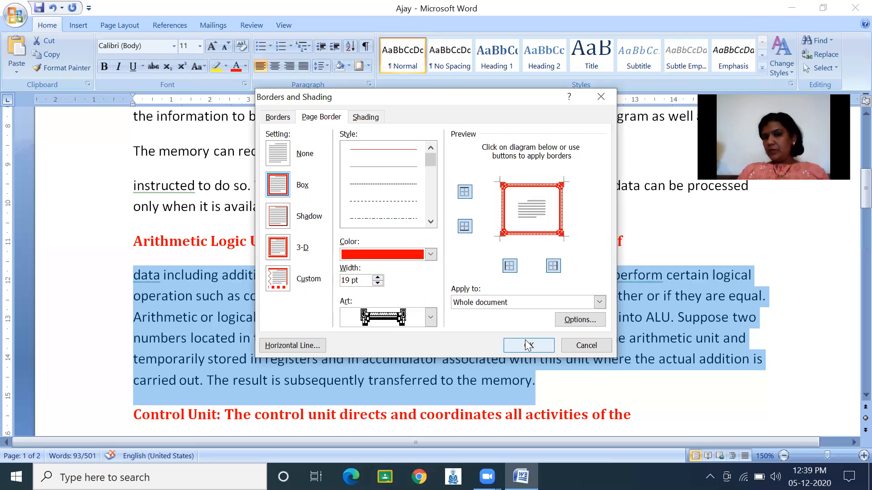
# Step: Set the page border's margins to be measured from Text and apply the border settings to the document
pyautogui.click(577, 320)
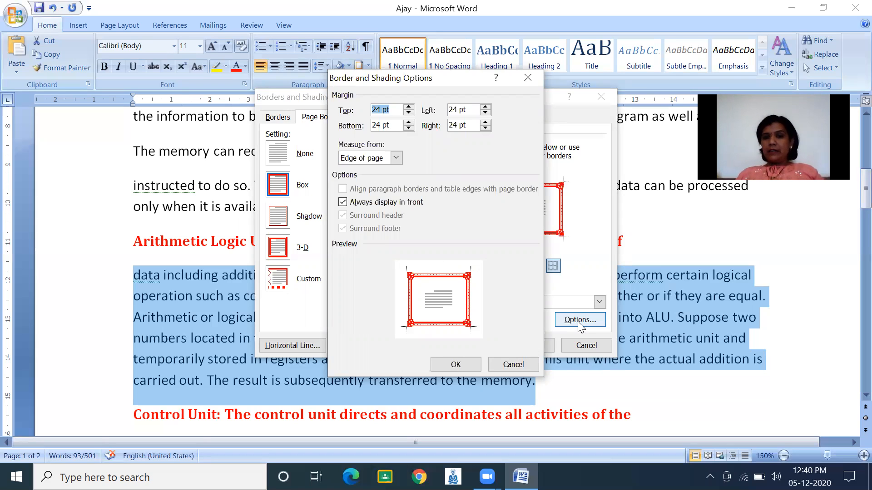
pyautogui.click(369, 159)
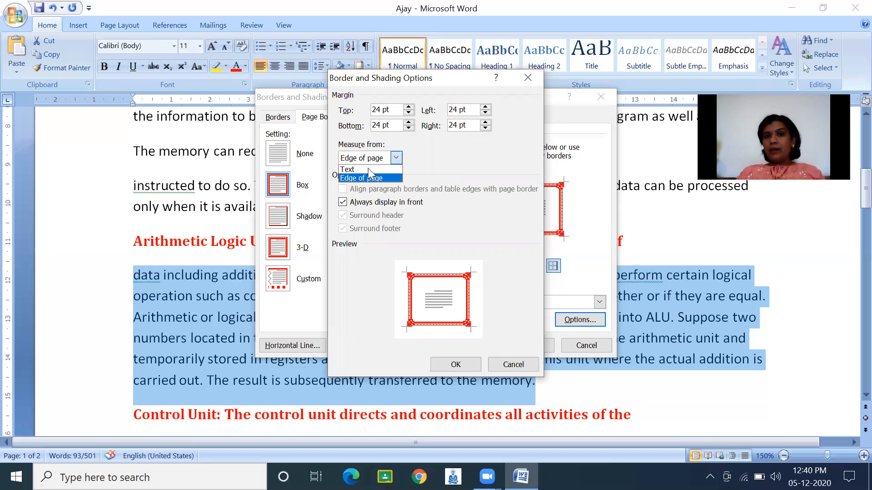
pyautogui.click(368, 170)
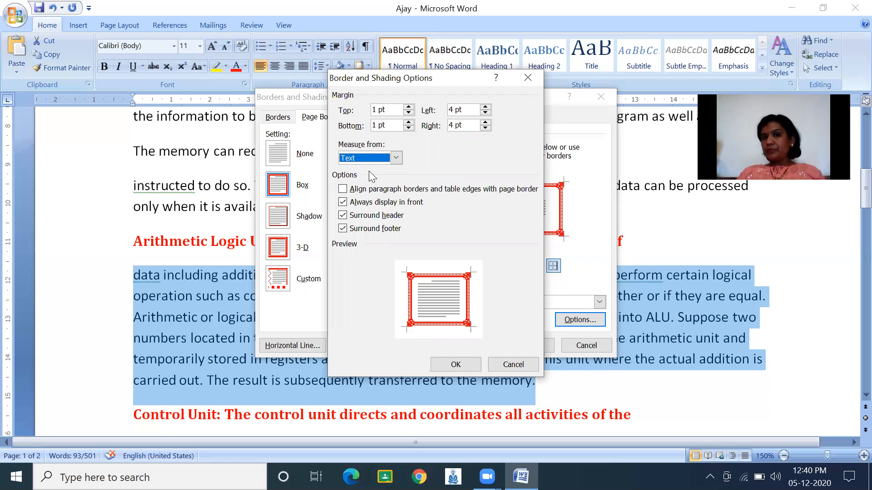
pyautogui.click(446, 365)
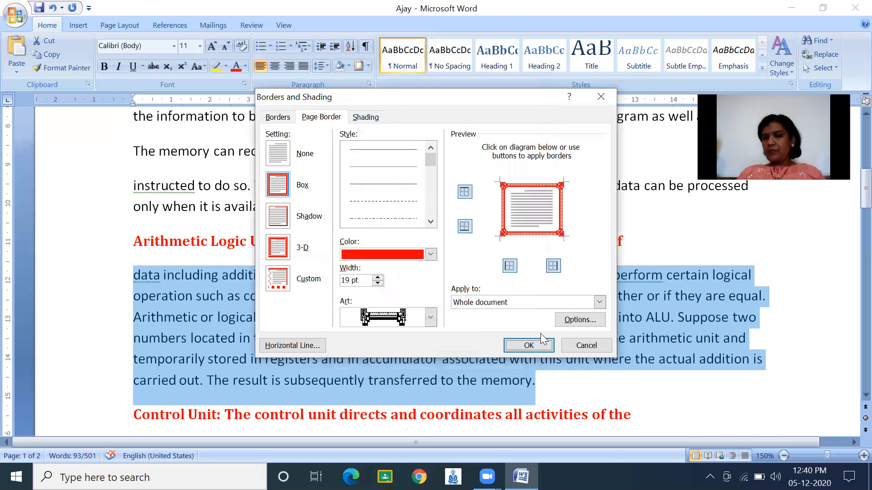
pyautogui.click(528, 345)
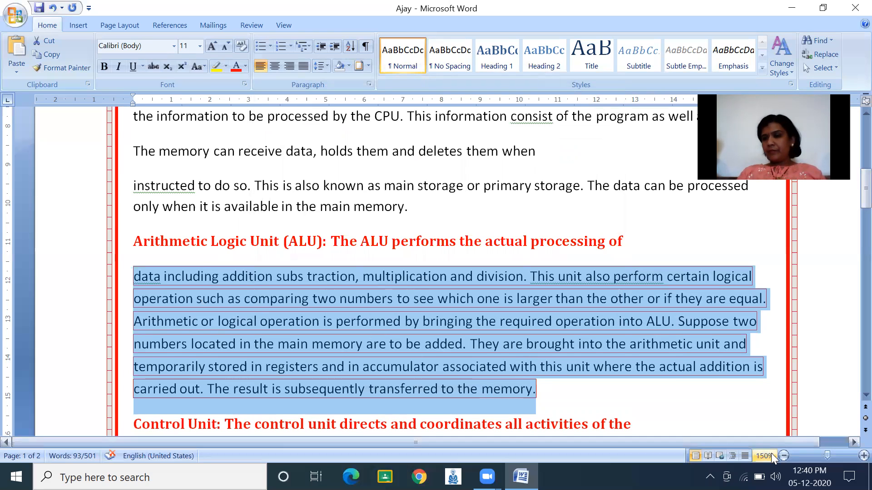
pyautogui.click(784, 456)
pyautogui.click(784, 456)
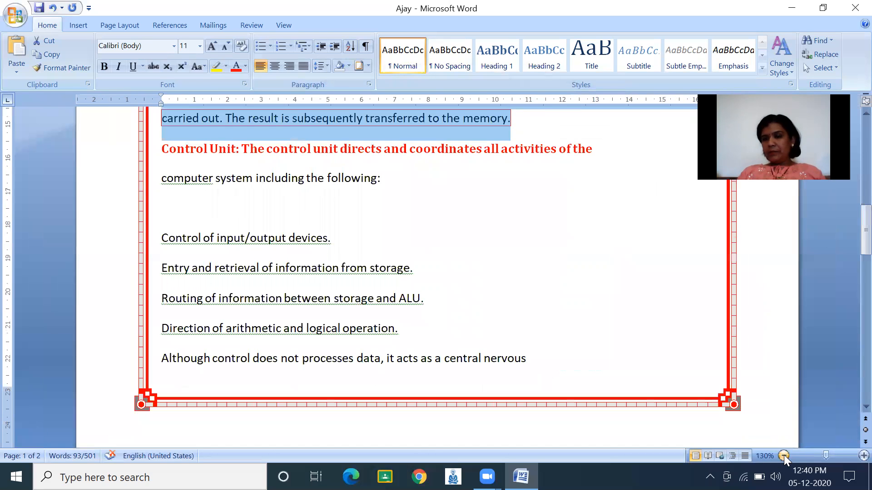
pyautogui.moveTo(862, 235); pyautogui.dragTo(850, 177)
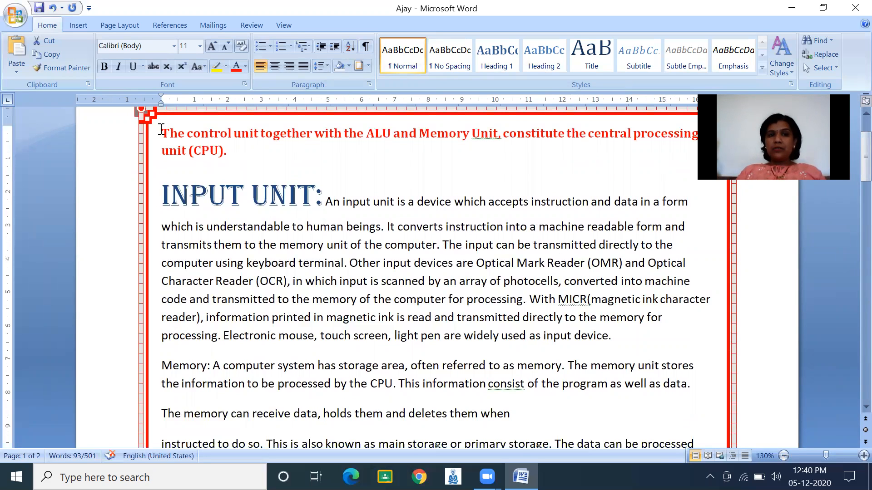
# Step: Set the page border's margins to be measured from the edge of the page
pyautogui.click(368, 67)
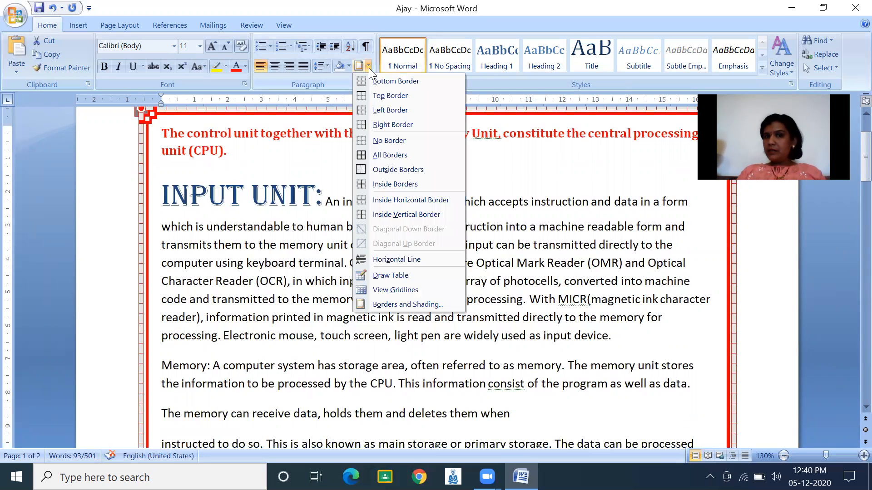
pyautogui.click(391, 306)
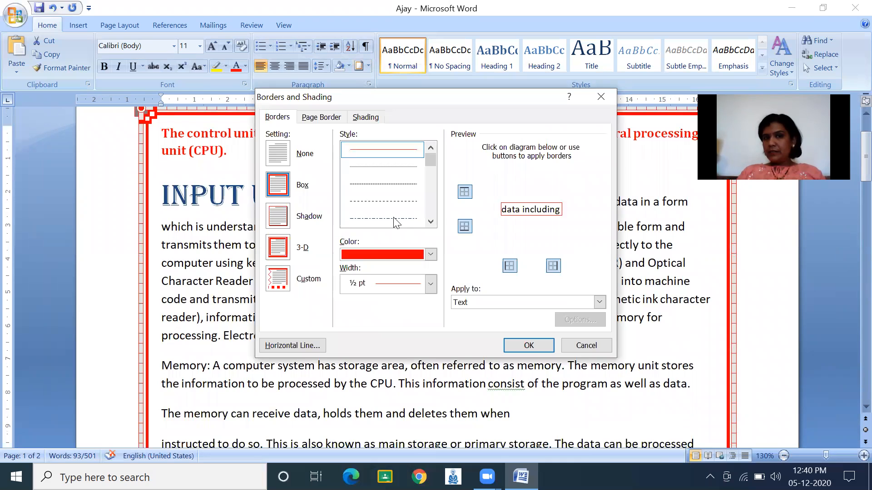
pyautogui.click(322, 118)
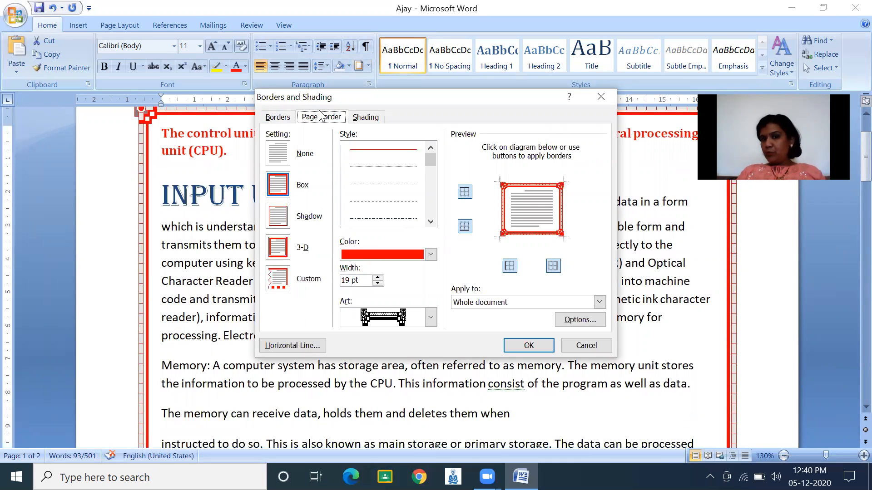
pyautogui.click(585, 327)
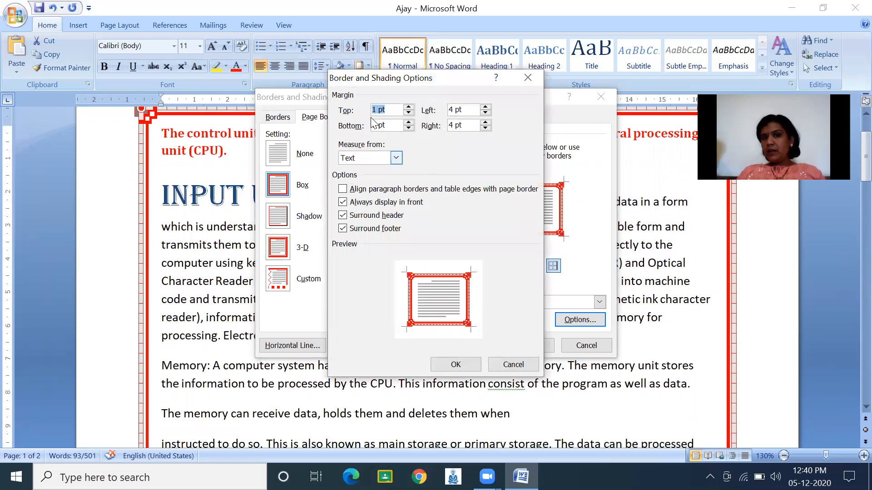
pyautogui.click(352, 159)
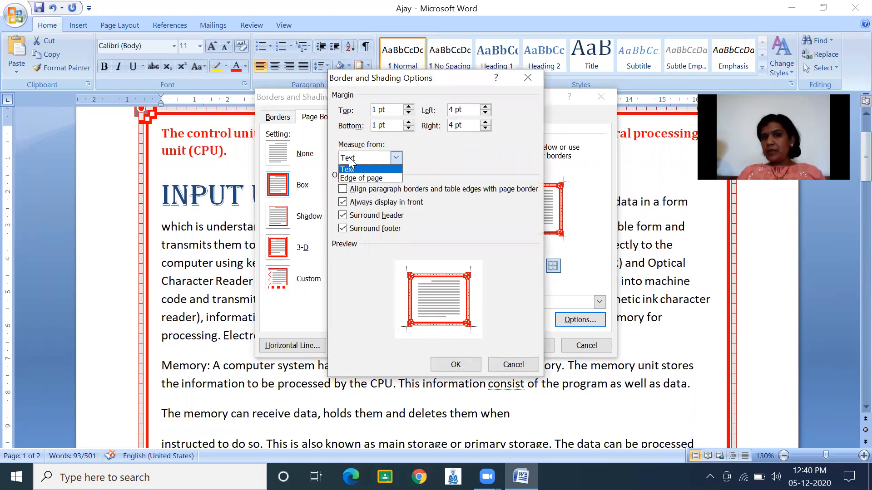
pyautogui.click(359, 178)
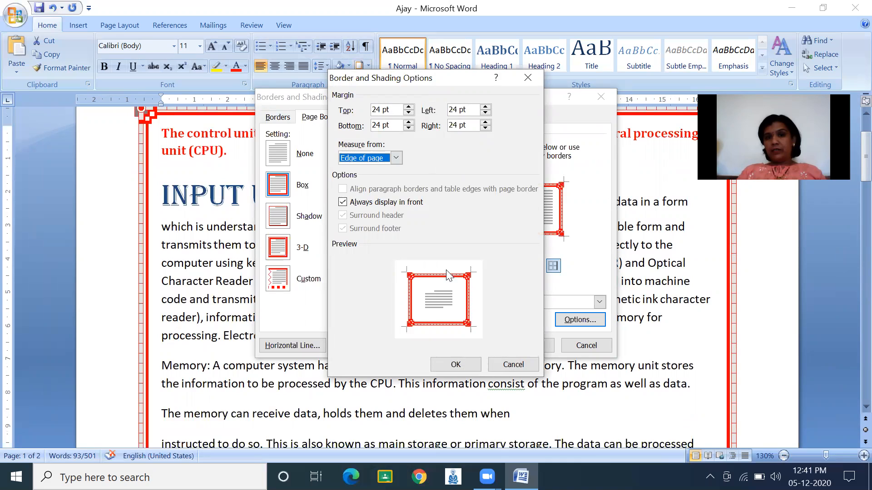
# Step: Try page border margins of 2 pt at the bottom, 4 pt at the right and 31 pt at the top
pyautogui.click(409, 129)
pyautogui.click(409, 129)
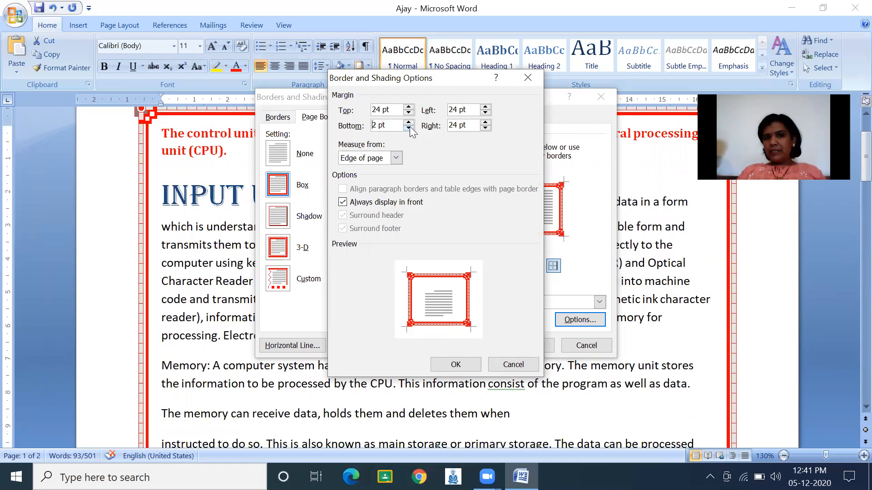
pyautogui.click(485, 128)
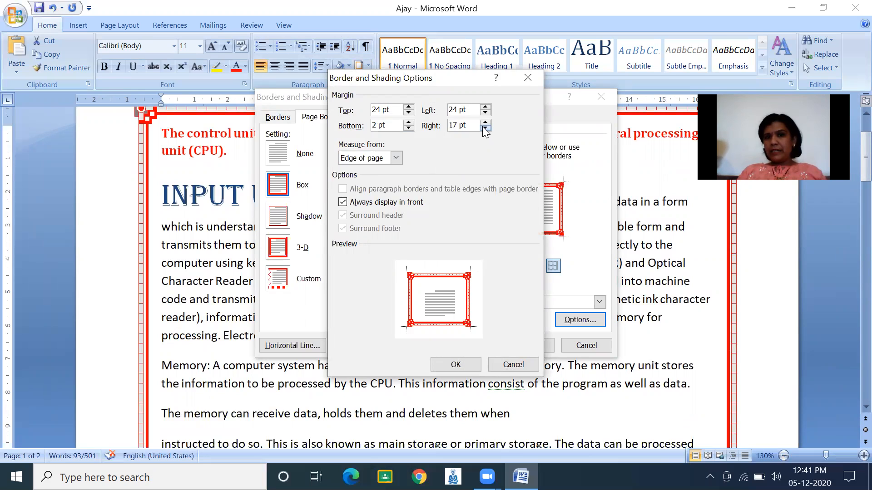
pyautogui.click(409, 109)
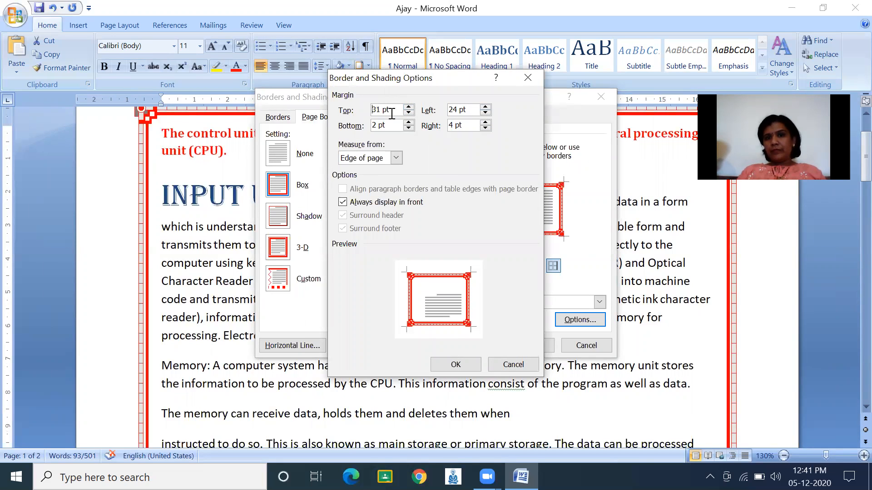
# Step: Set the page border's top, left, bottom and right margins to 10 each and apply the border settings to the document
pyautogui.moveTo(400, 109); pyautogui.dragTo(313, 113)
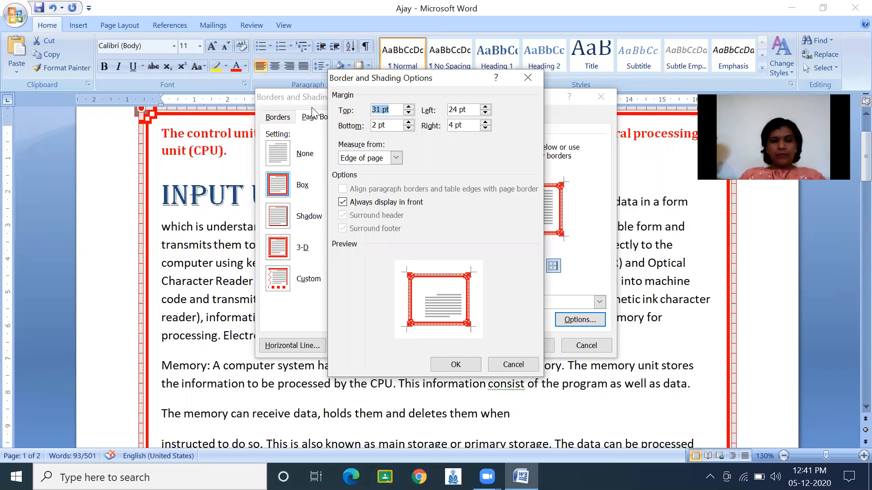
pyautogui.write('10')
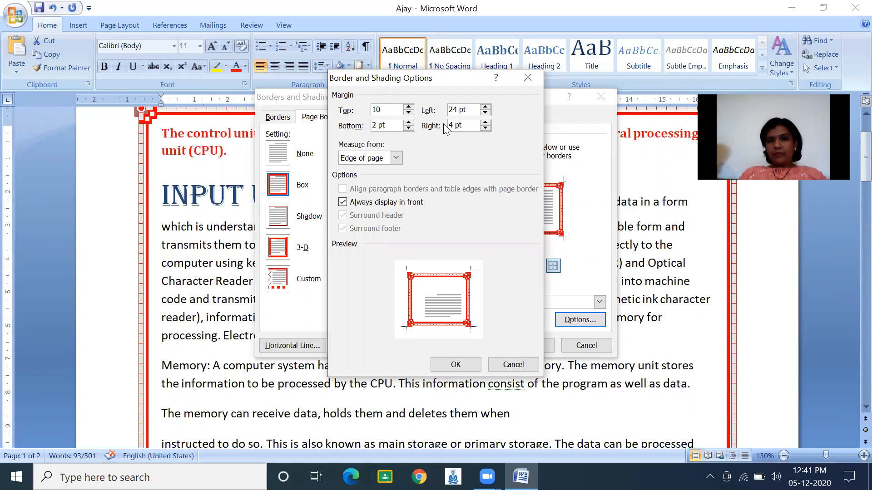
pyautogui.press('Tab')
pyautogui.write('1')
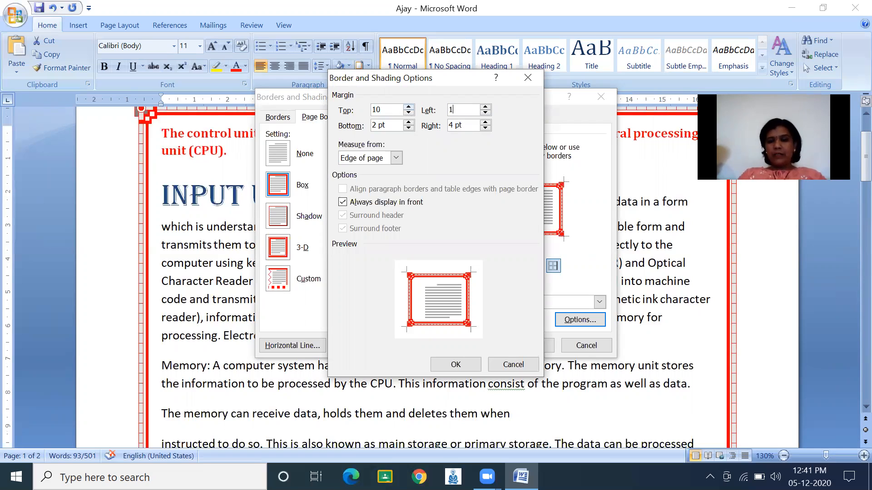
pyautogui.press('Tab')
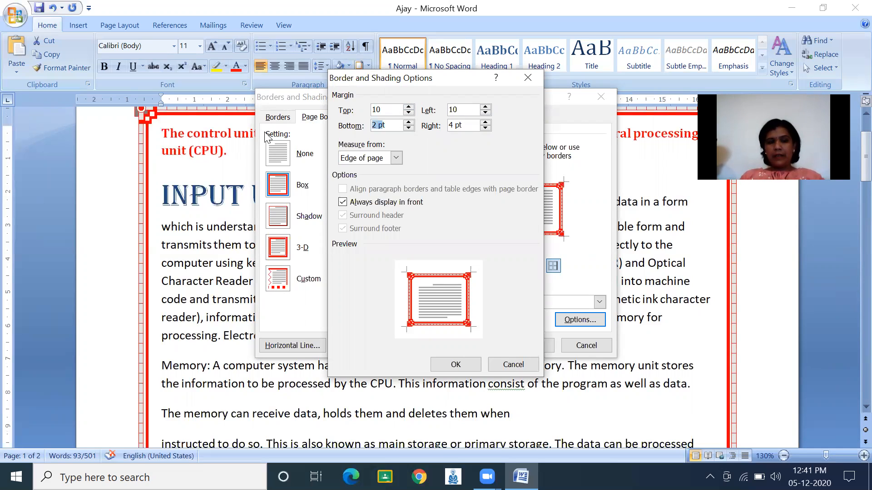
pyautogui.press('BackSpace')
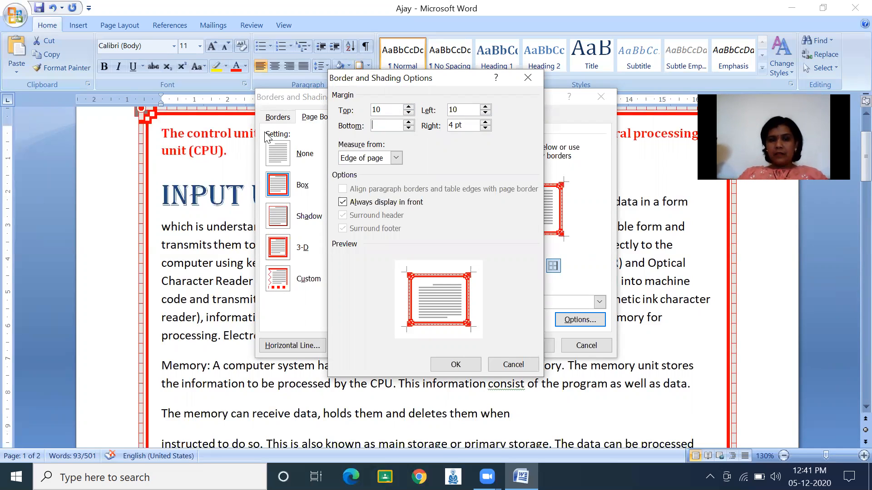
pyautogui.hotkey('shift', 'Tab')
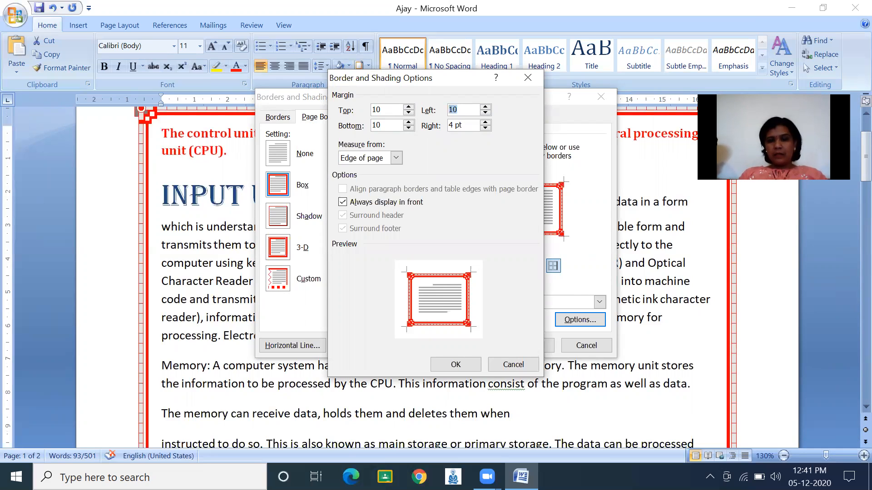
pyautogui.click(462, 126)
pyautogui.hotkey('shift', 'Home')
pyautogui.write('10')
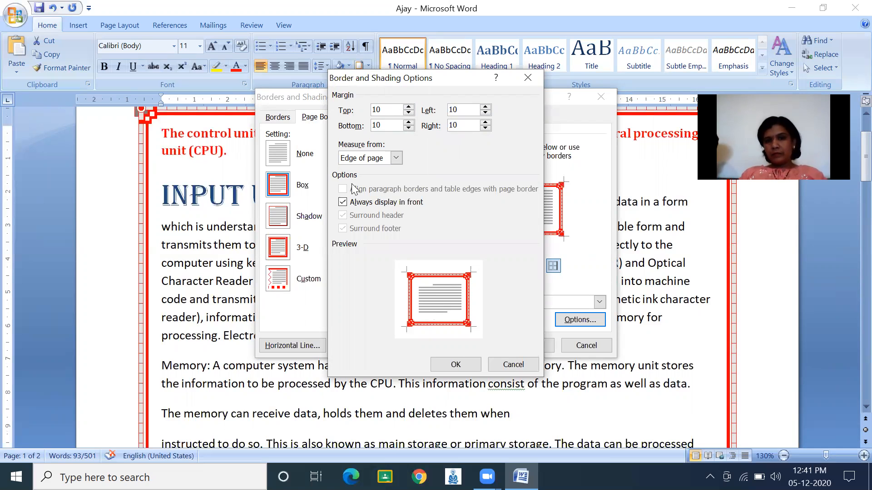
pyautogui.click(456, 366)
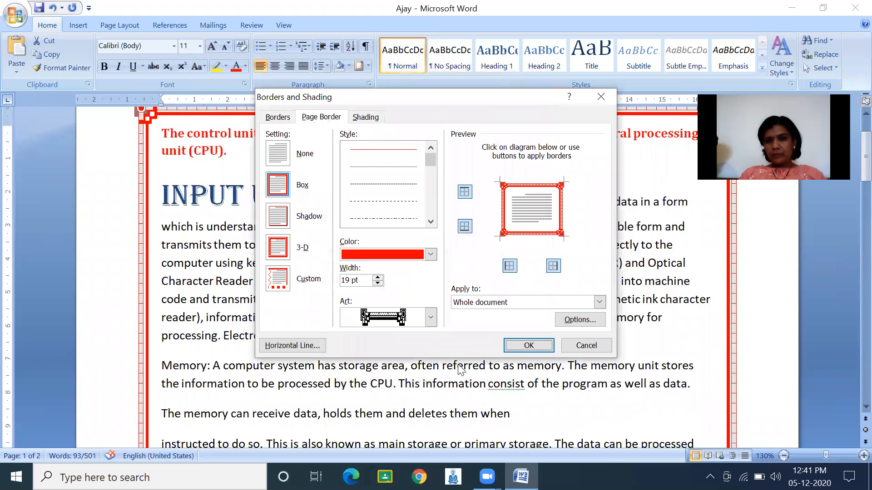
pyautogui.click(525, 346)
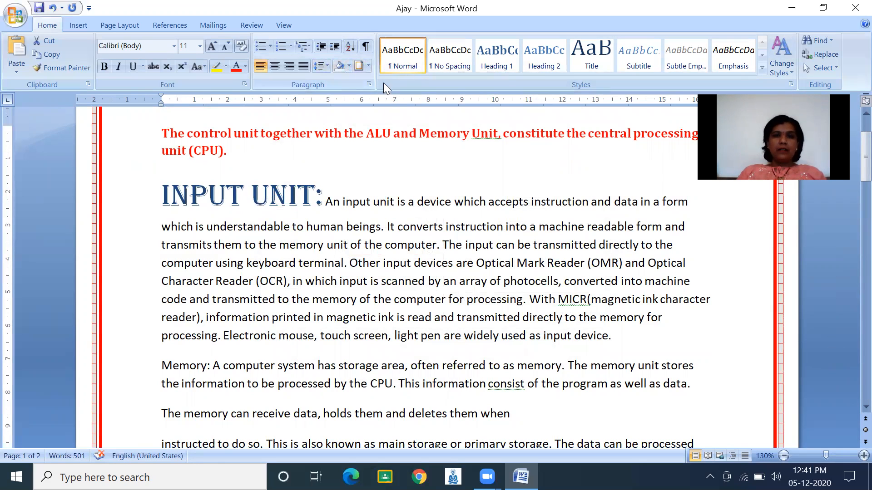
# Step: Remove the decorative page border from the whole document with the None setting
pyautogui.click(368, 63)
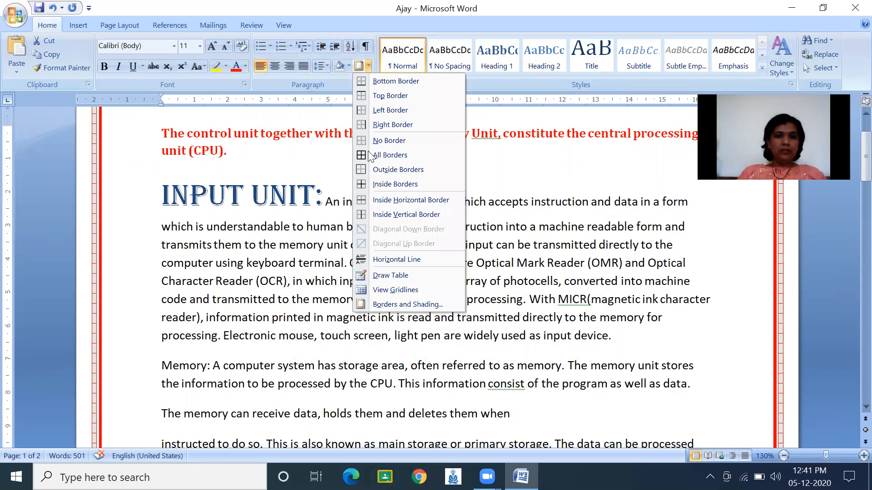
pyautogui.click(406, 304)
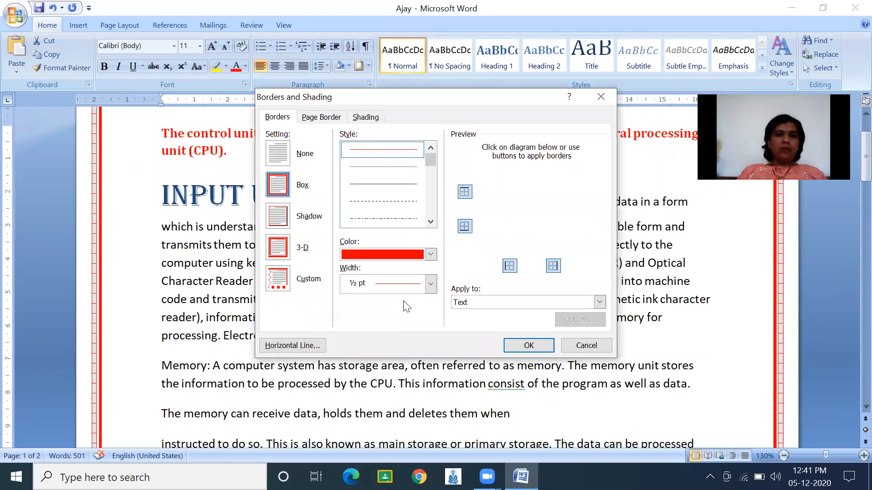
pyautogui.click(321, 117)
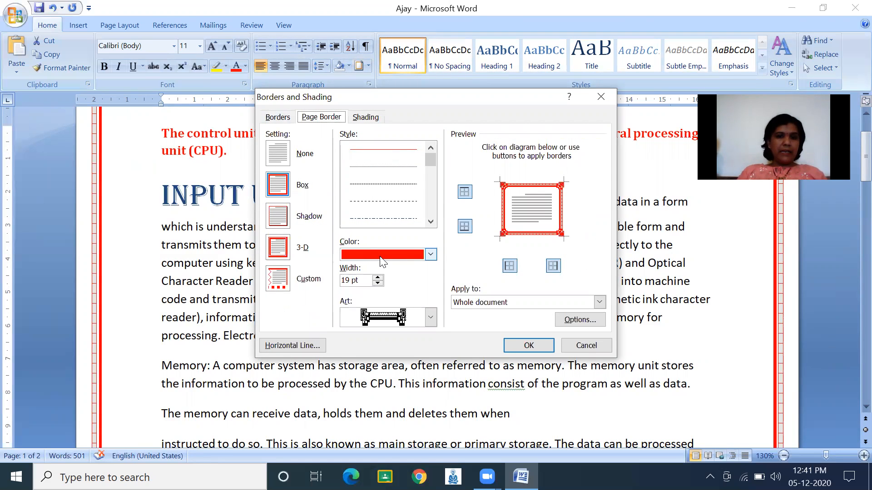
pyautogui.click(279, 155)
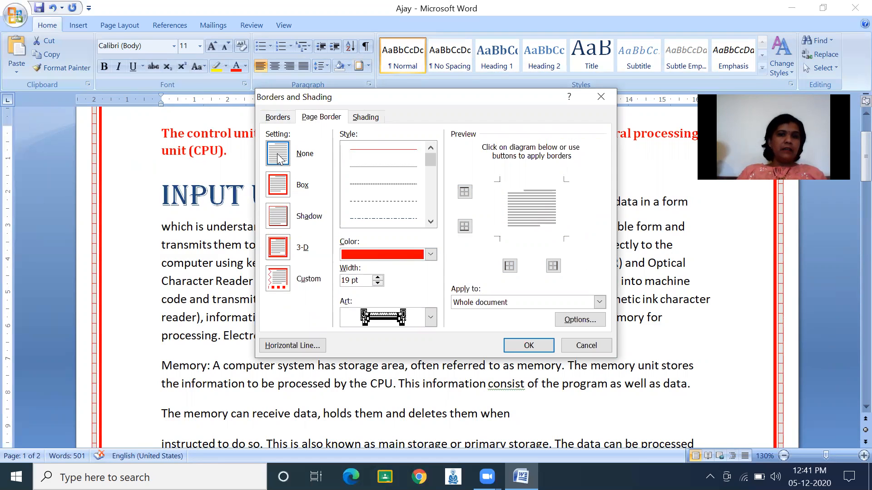
pyautogui.click(527, 346)
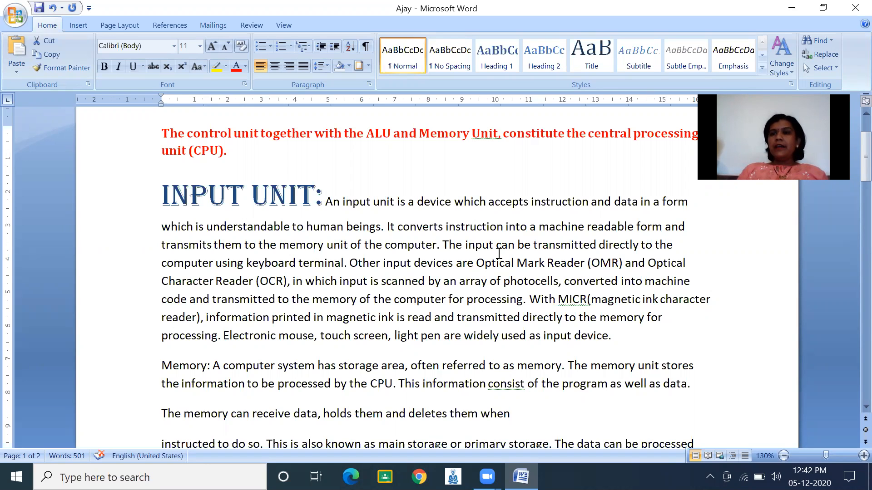
# Step: Review the document's formatting at 110% zoom, from the Control Unit section back up to the start of the first page
pyautogui.click(784, 456)
pyautogui.click(783, 456)
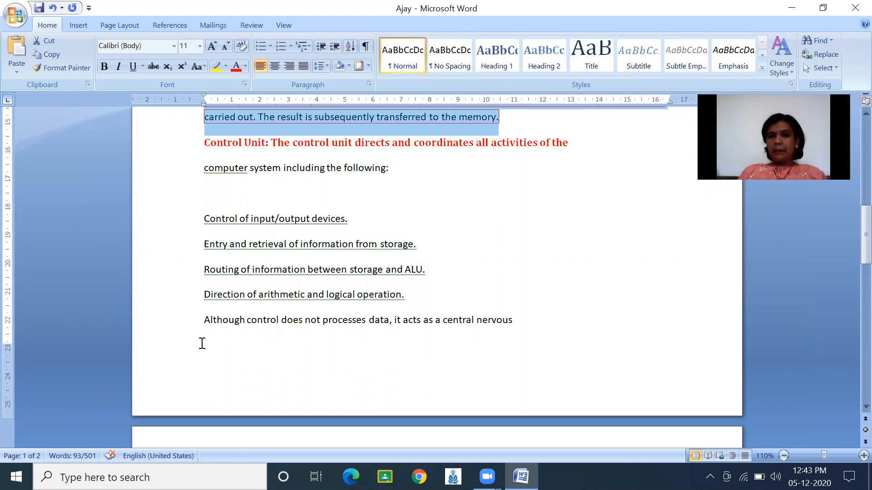
pyautogui.press('Left')
pyautogui.press('Up')
pyautogui.press('Up')
pyautogui.press('Up')
pyautogui.press('Up')
pyautogui.press('Up')
pyautogui.press('Up')
pyautogui.press('Up')
pyautogui.press('Up')
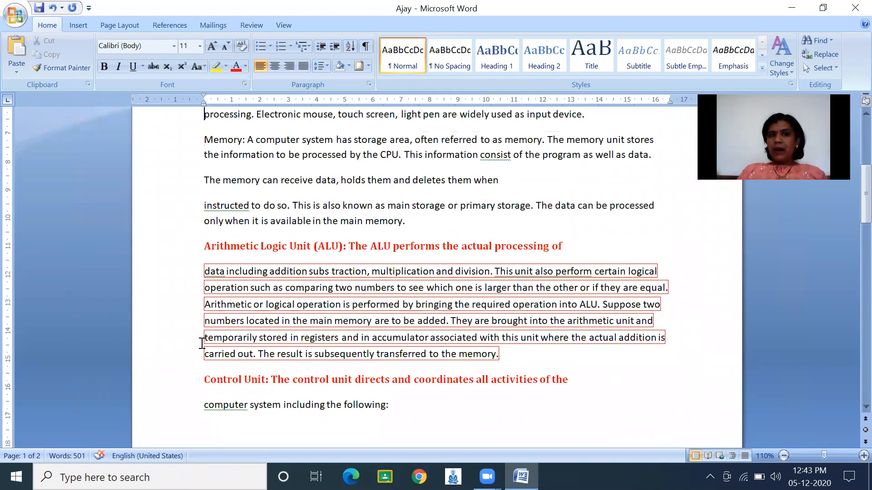
pyautogui.press('Up')
pyautogui.press('Up')
pyautogui.press('Up')
pyautogui.press('Up')
pyautogui.press('Up')
pyautogui.press('Up')
pyautogui.press('Up')
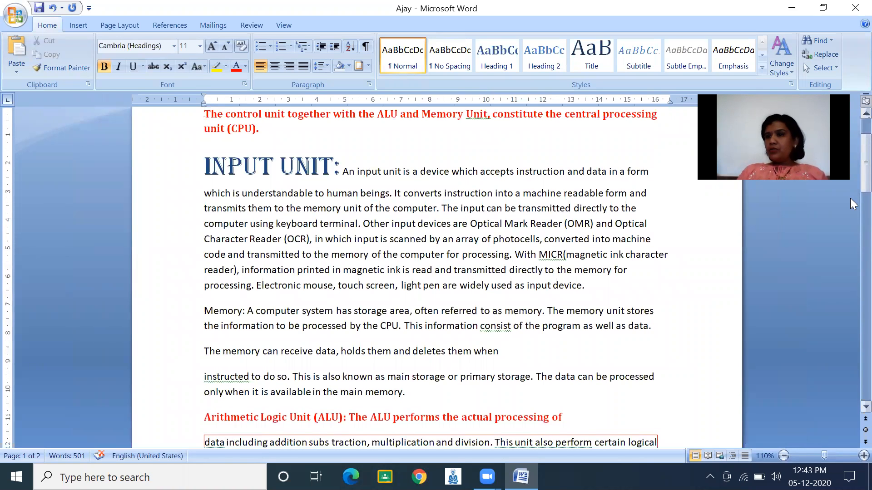
pyautogui.scroll(3, 850, 137)
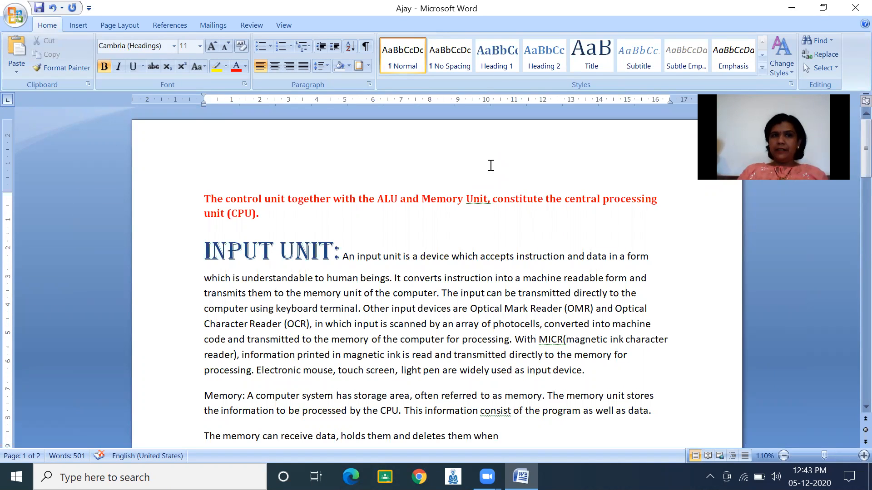
# Step: Insert the built-in Annual header with its document title and year placeholders
pyautogui.click(76, 26)
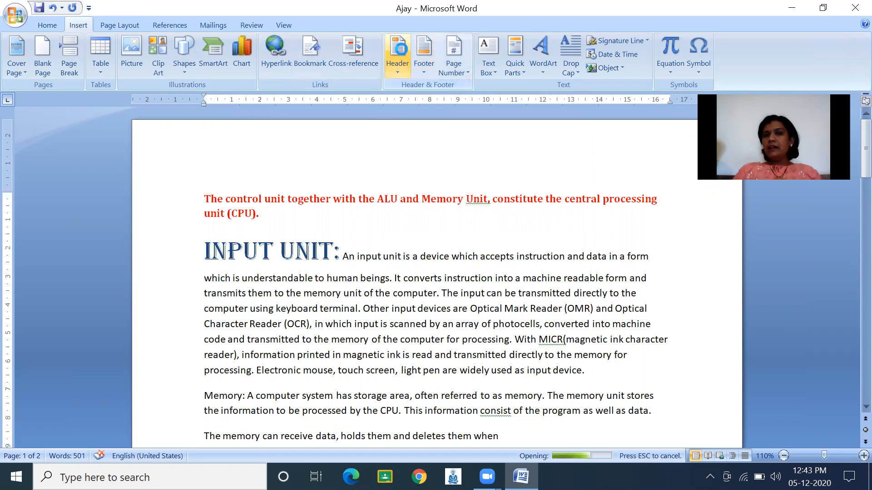
pyautogui.click(402, 49)
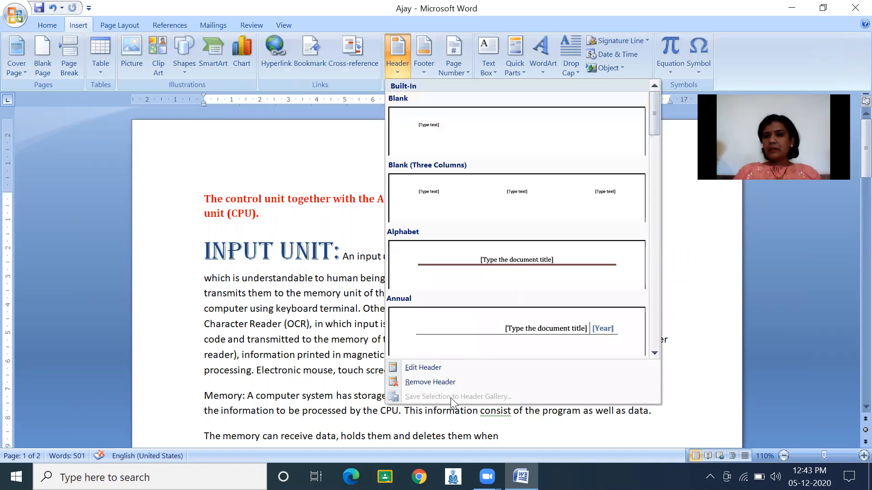
pyautogui.click(694, 231)
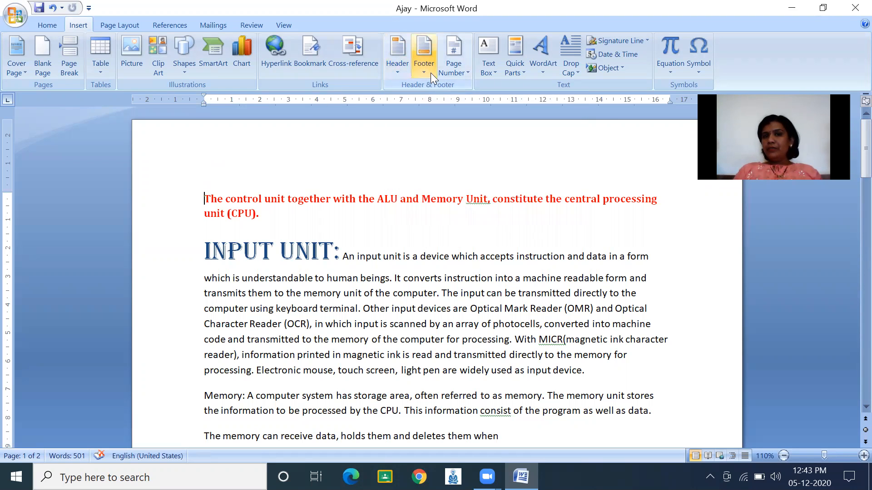
pyautogui.click(398, 72)
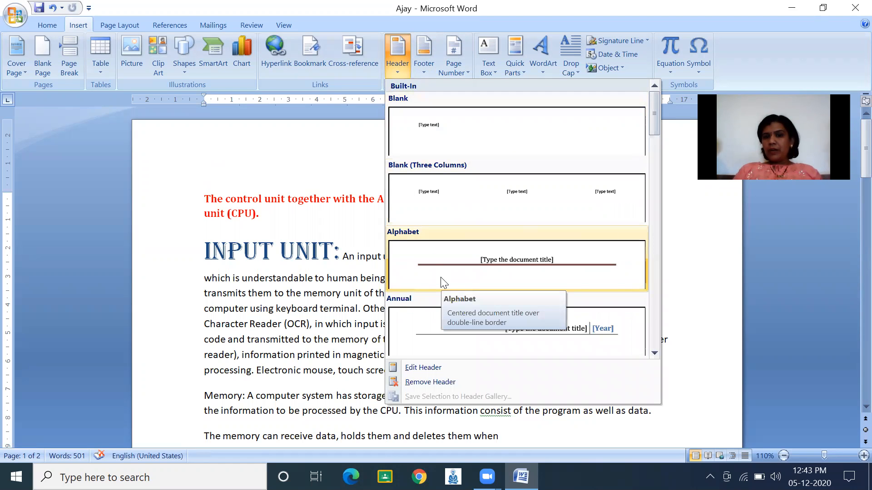
pyautogui.click(472, 334)
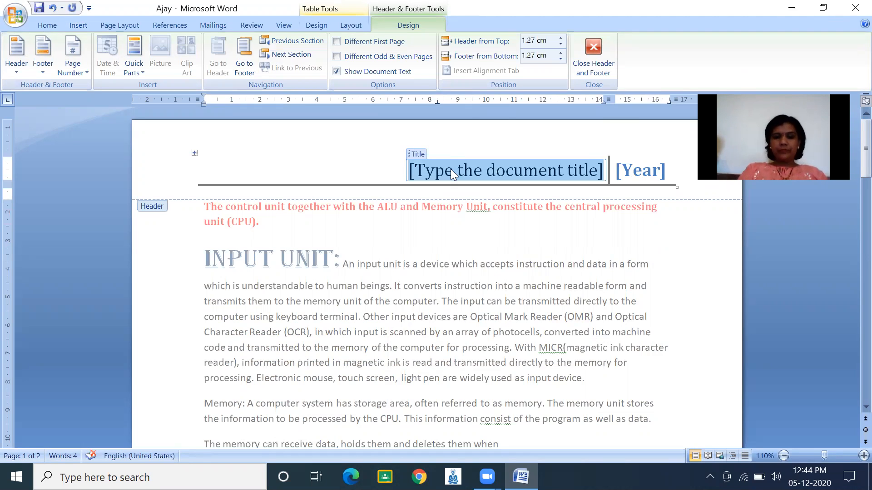
# Step: Fill in the header's title as "Welcome to MSOffice 2007" and its year as 2020, and return to the document body
pyautogui.write('we')
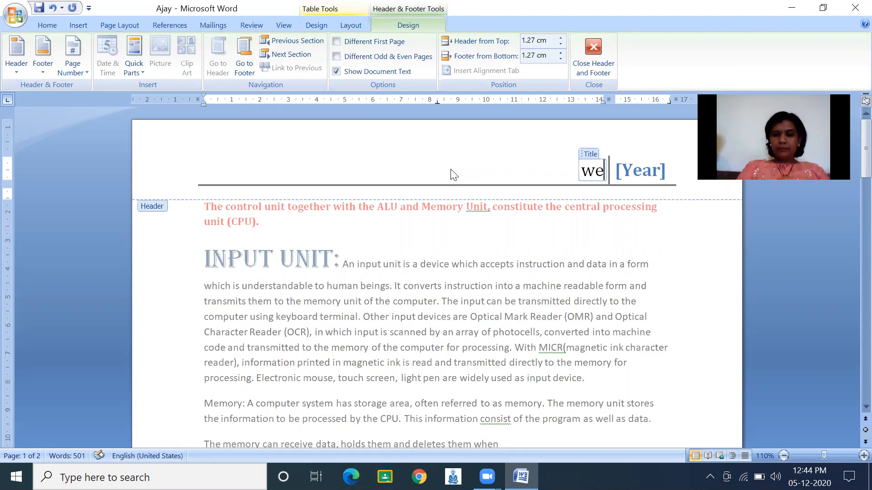
pyautogui.write('lcome')
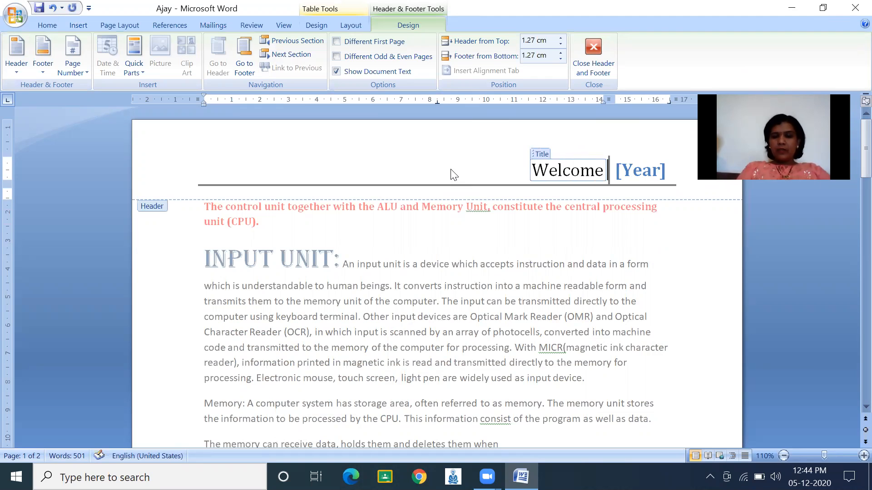
pyautogui.write(' to')
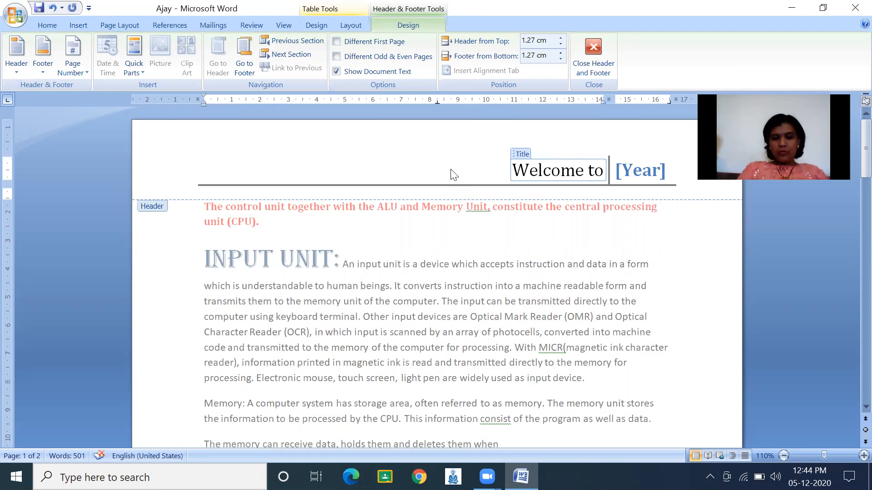
pyautogui.write(' MSO')
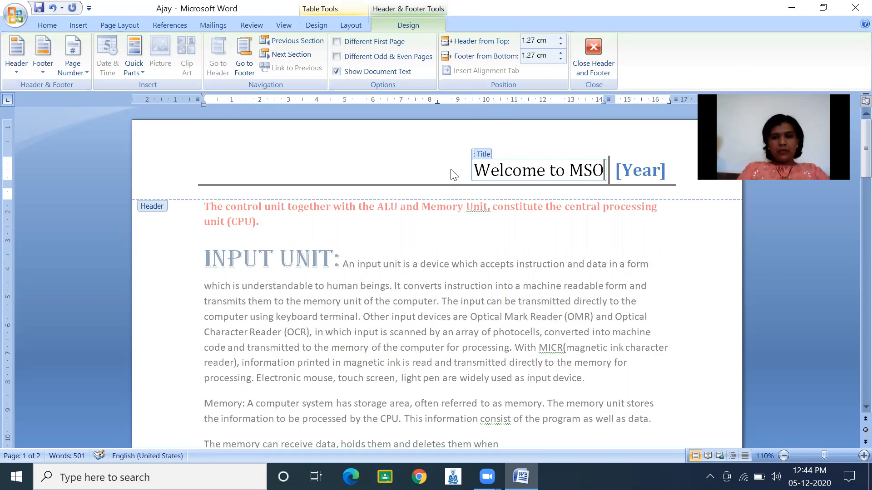
pyautogui.write('Ffice 2007')
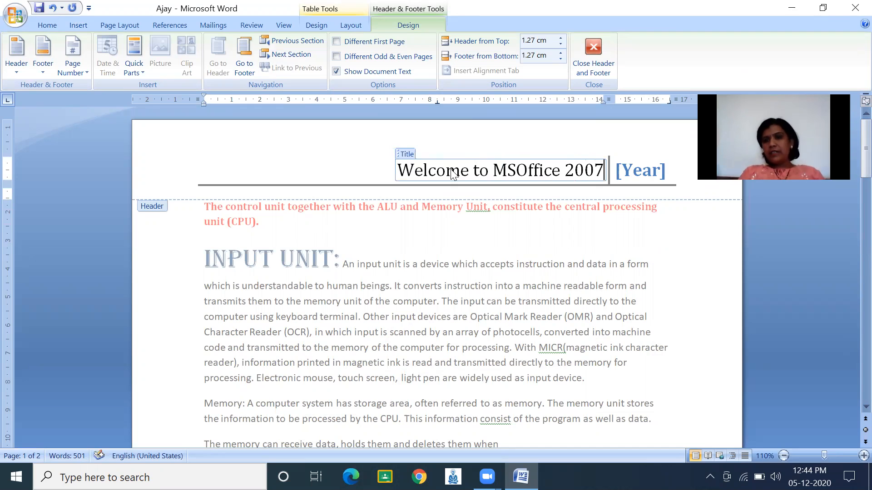
pyautogui.click(649, 178)
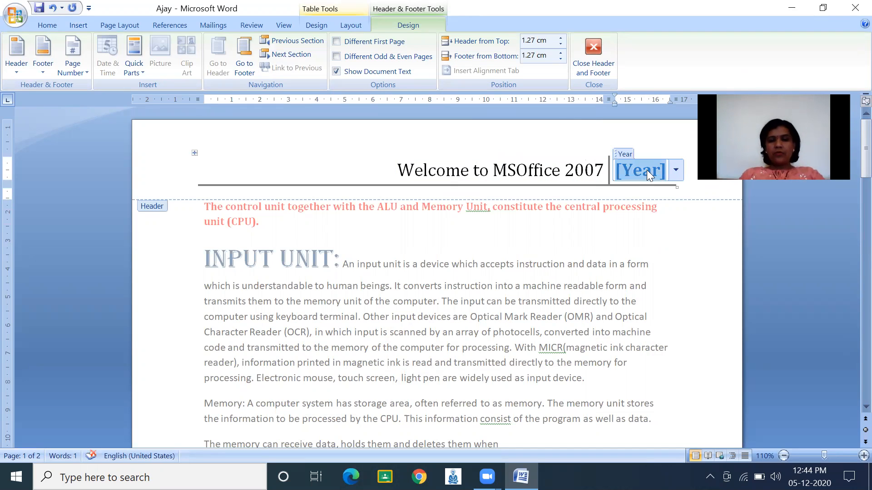
pyautogui.write('2020')
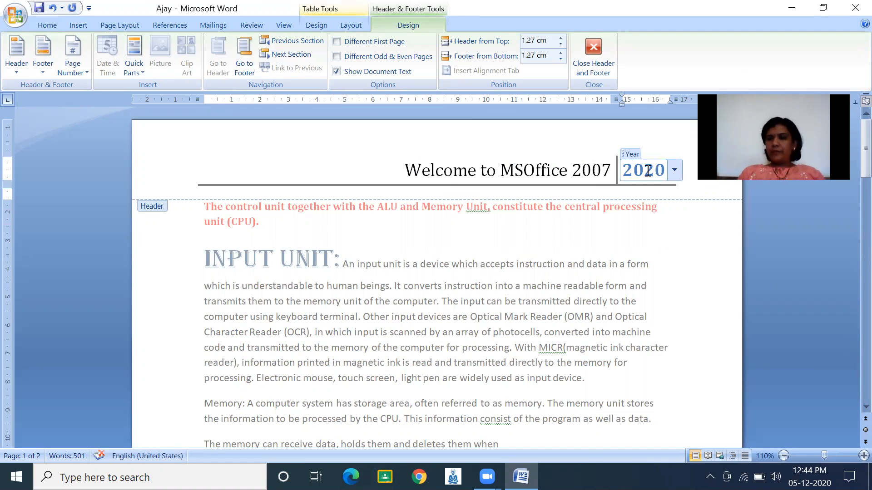
pyautogui.doubleClick(361, 234)
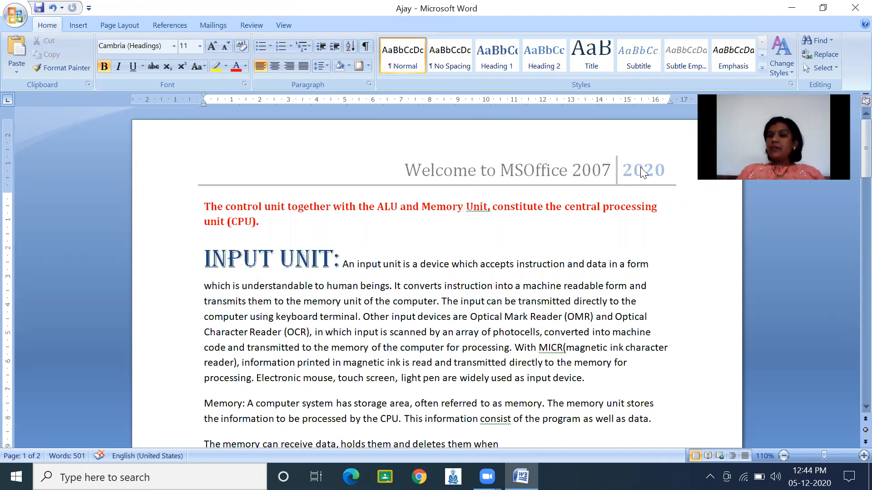
# Step: Go down through the document to the start of the second page to check the header there
pyautogui.press('Down')
pyautogui.press('Down')
pyautogui.press('Down')
pyautogui.press('Down')
pyautogui.press('Down')
pyautogui.press('Down')
pyautogui.press('Down')
pyautogui.press('Down')
pyautogui.press('Down')
pyautogui.press('Down')
pyautogui.press('Down')
pyautogui.press('Down')
pyautogui.press('Down')
pyautogui.press('Down')
pyautogui.press('Down')
pyautogui.press('Down')
pyautogui.press('Down')
pyautogui.press('Down')
pyautogui.press('Down')
pyautogui.press('Down')
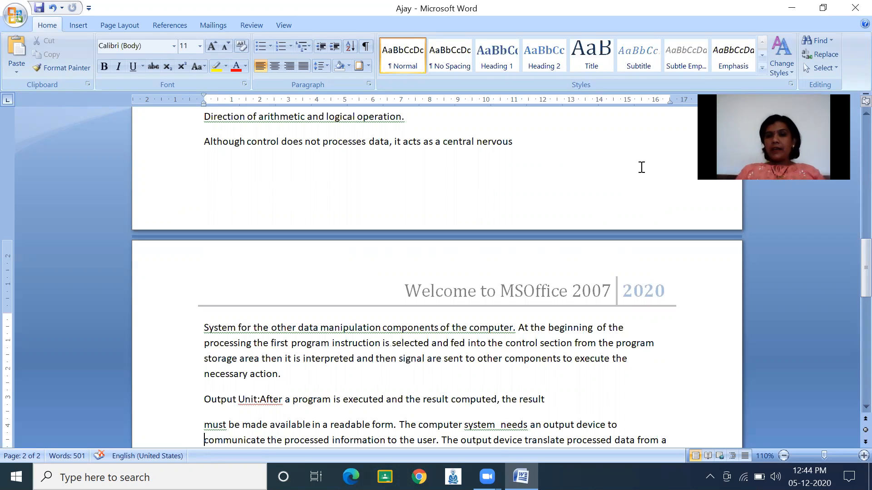
pyautogui.press('Down')
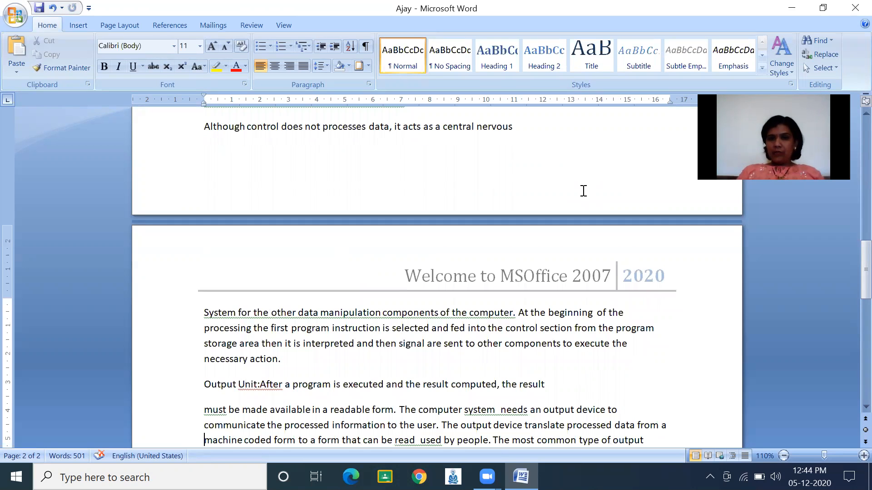
# Step: Insert the built-in Alphabet footer in the document
pyautogui.doubleClick(583, 190)
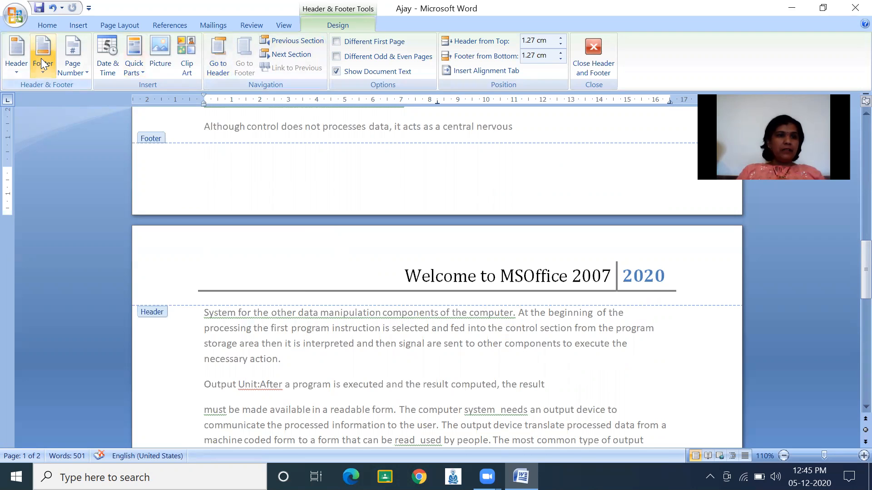
pyautogui.click(40, 73)
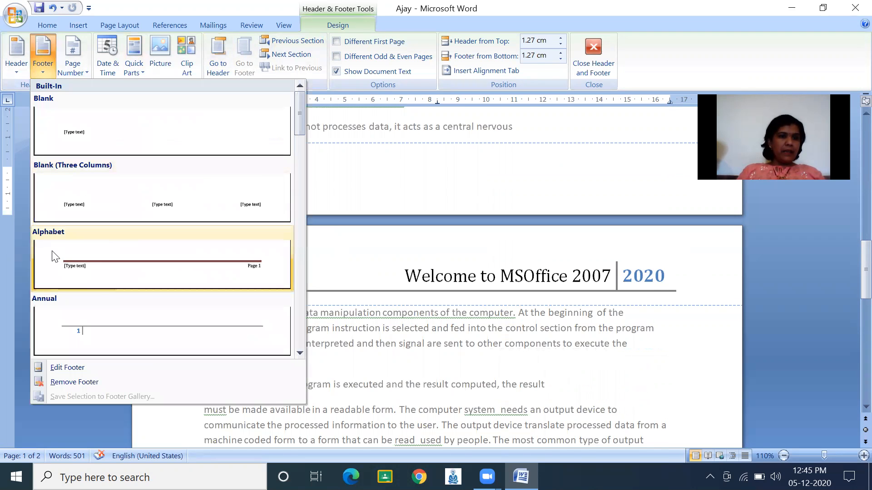
pyautogui.click(85, 264)
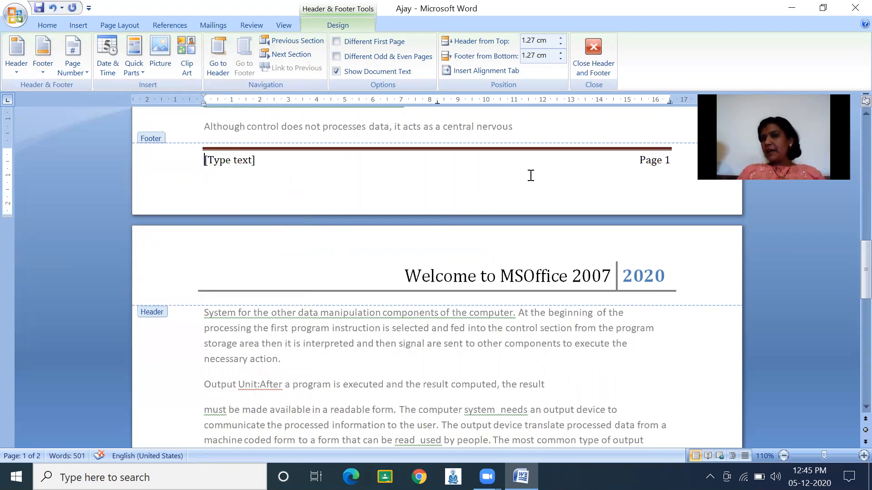
# Step: Replace the footer's text placeholder with "This is made by" and the author's first name, and return to the document body
pyautogui.click(219, 162)
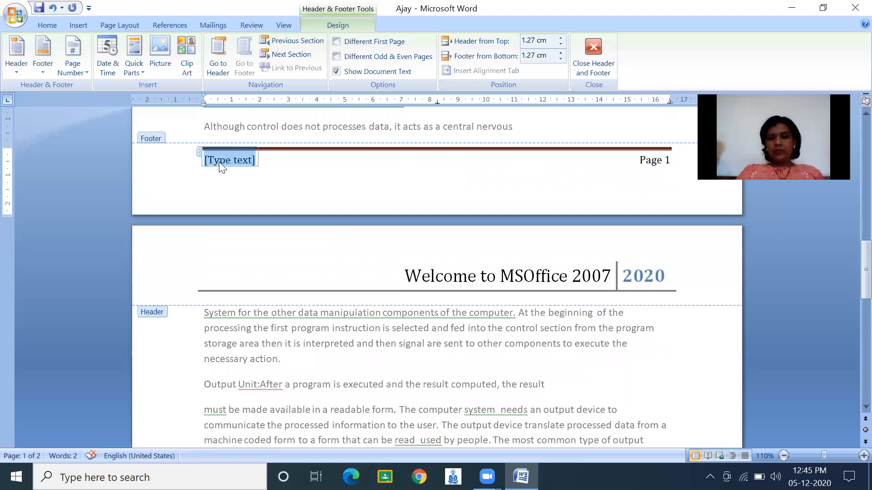
pyautogui.write('This is made by Mamta')
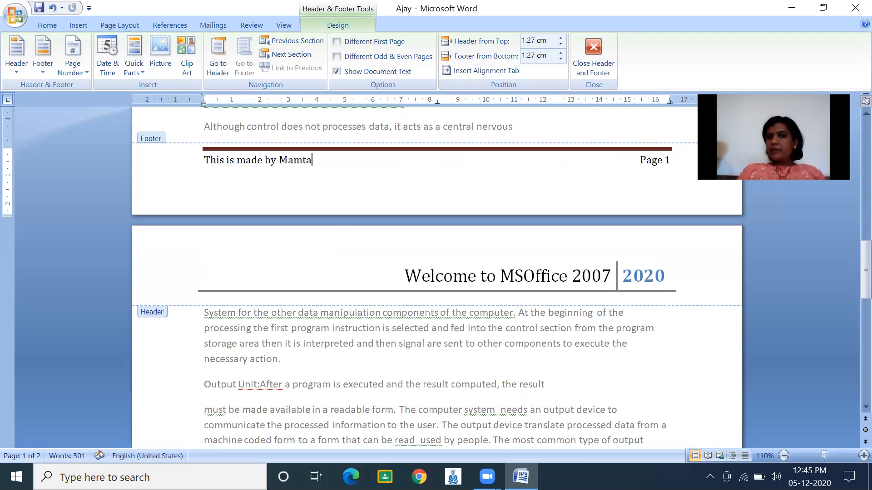
pyautogui.press('Return')
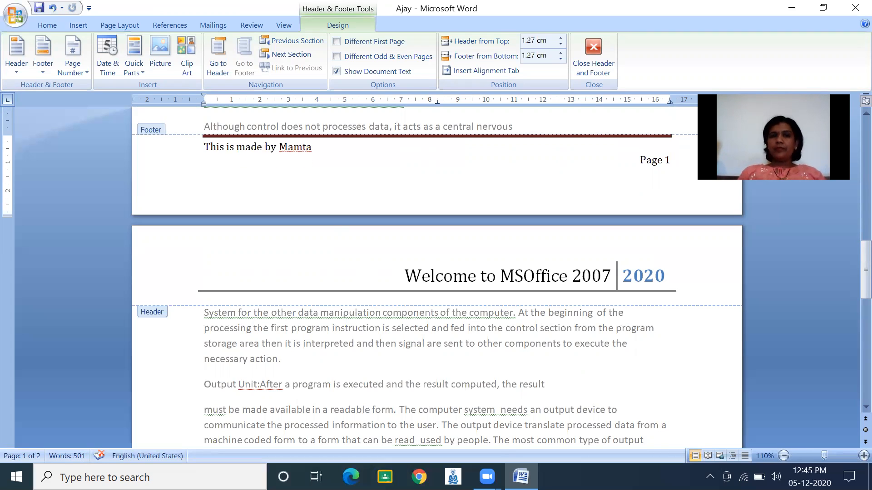
pyautogui.press('BackSpace')
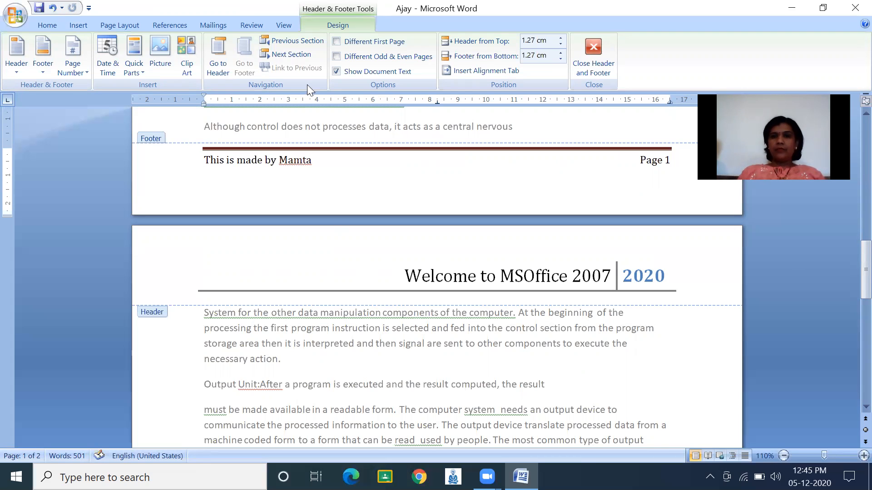
pyautogui.doubleClick(408, 126)
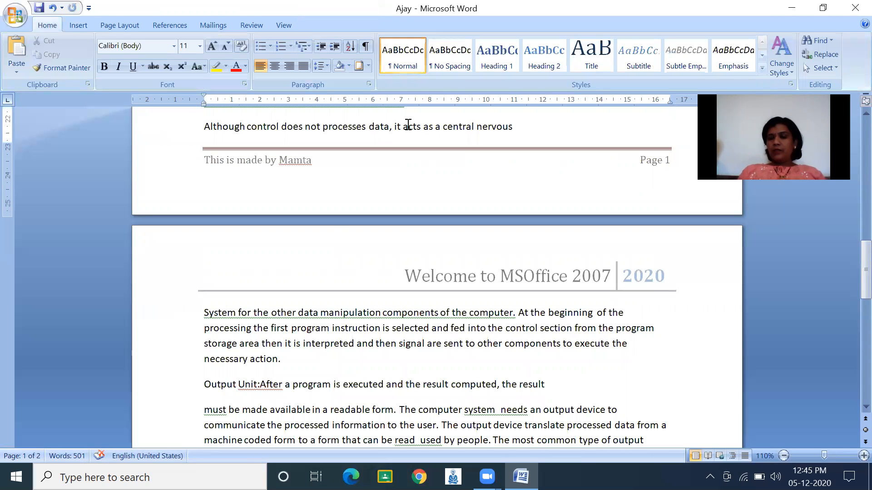
# Step: Check the header and footer on the second page, down to the end of the document
pyautogui.press('Down')
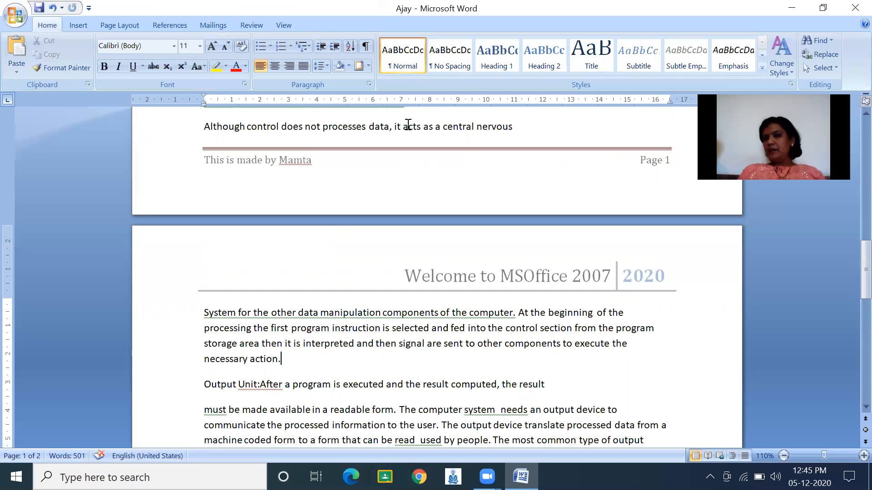
pyautogui.scroll(-3, 408, 125)
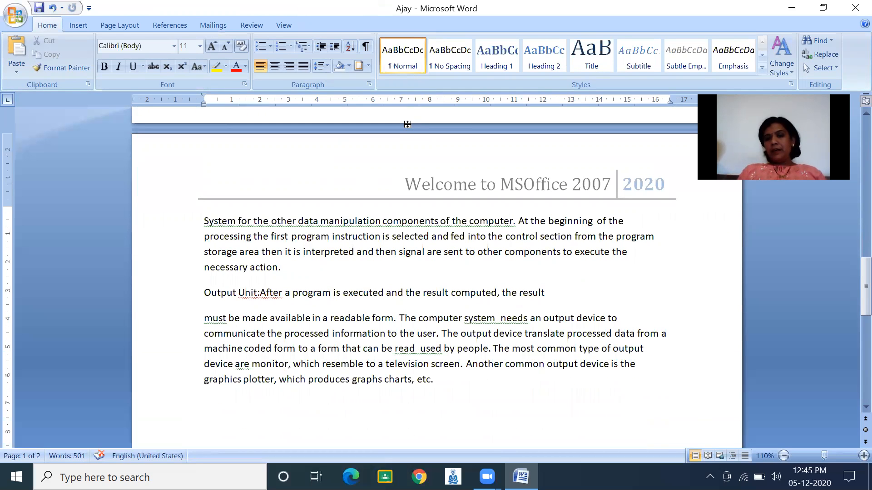
pyautogui.moveTo(849, 274); pyautogui.dragTo(850, 439)
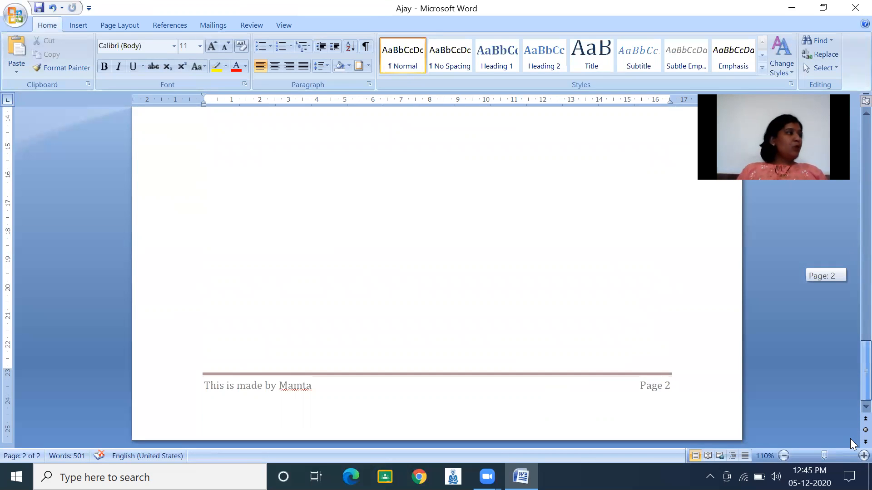
pyautogui.moveTo(850, 439); pyautogui.dragTo(850, 438)
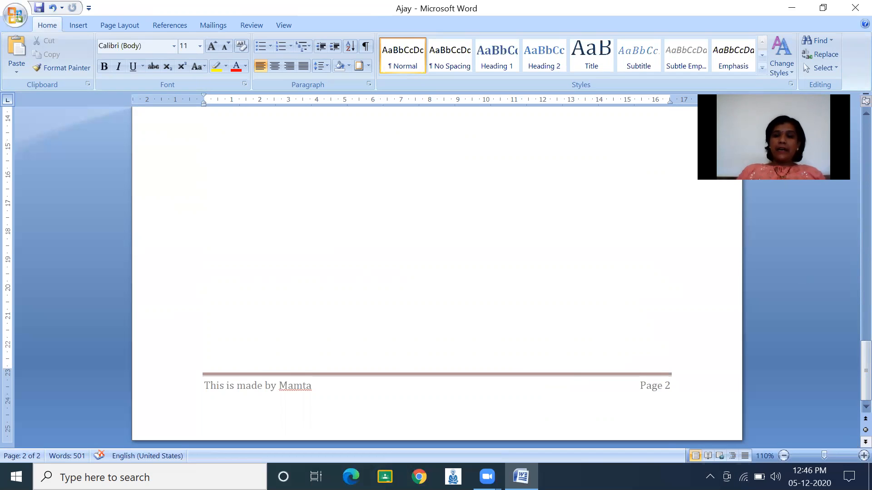
# Step: Open the second page's footer for editing and look through the built-in footer designs, leaving the footer without picking one
pyautogui.doubleClick(532, 384)
pyautogui.click(205, 385)
pyautogui.hotkey('ctrl', 'a')
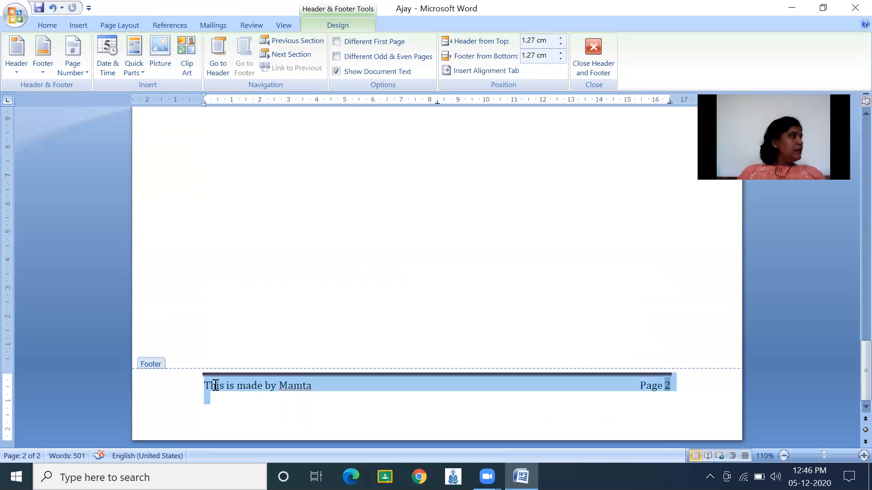
pyautogui.click(634, 397)
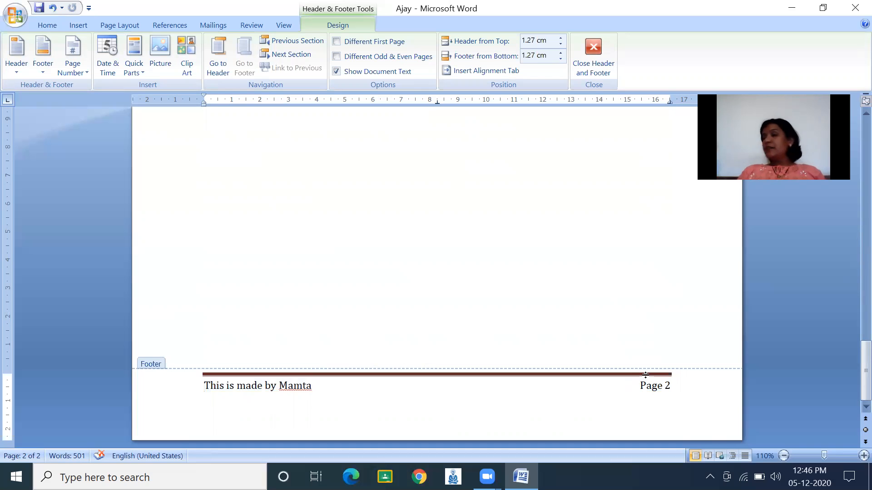
pyautogui.click(40, 67)
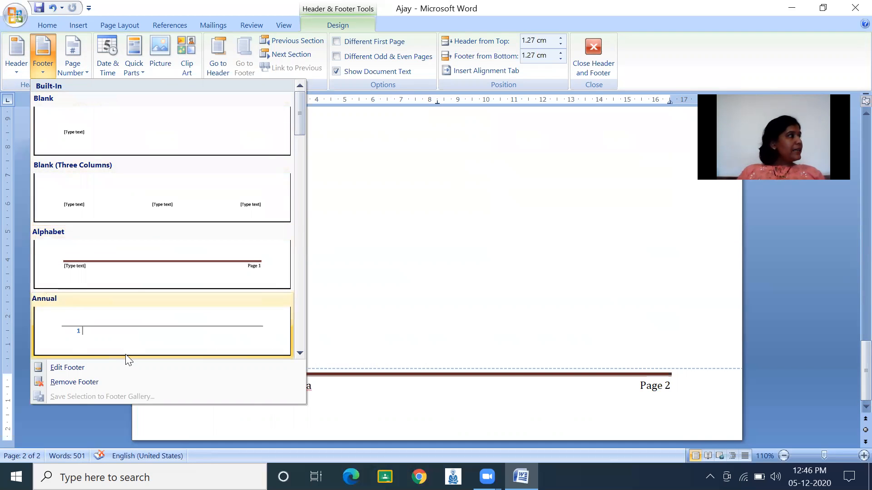
pyautogui.moveTo(298, 118); pyautogui.dragTo(318, 258)
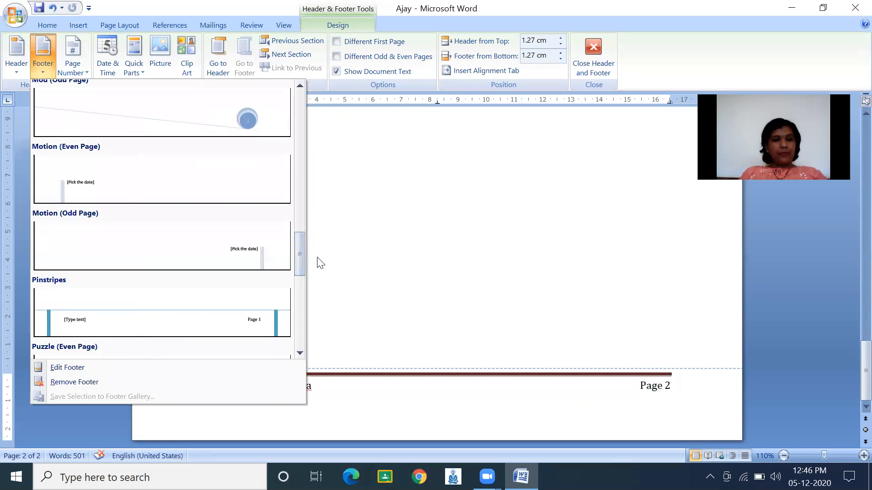
pyautogui.click(317, 261)
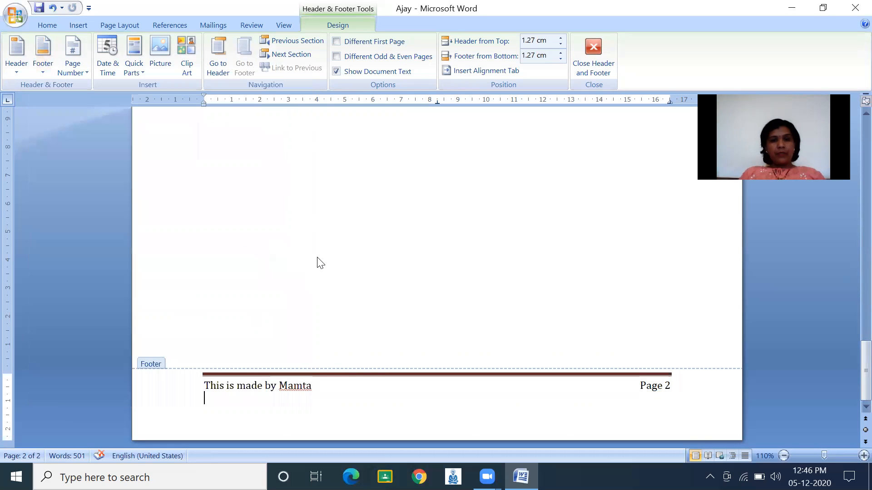
pyautogui.doubleClick(382, 229)
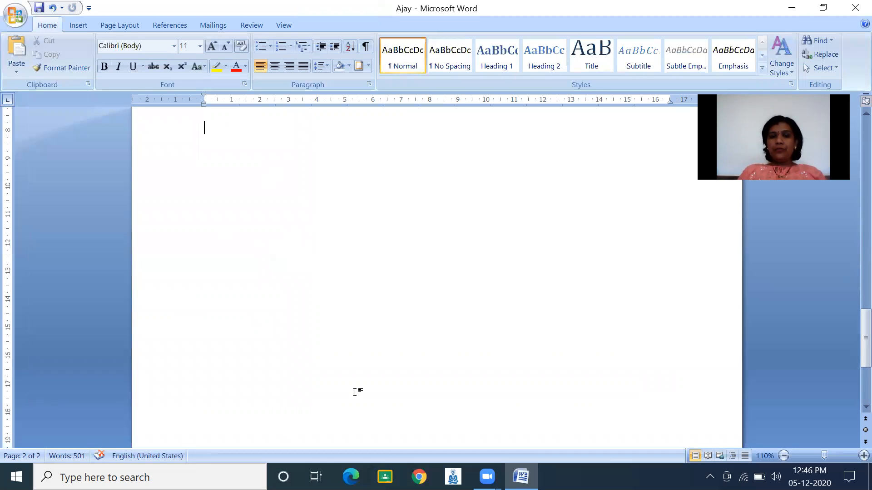
# Step: Insert the date in the format "Saturday, December 5, 2020" before the text of the second page's footer, keeping automatic updating on
pyautogui.moveTo(851, 326); pyautogui.dragTo(850, 364)
pyautogui.doubleClick(448, 397)
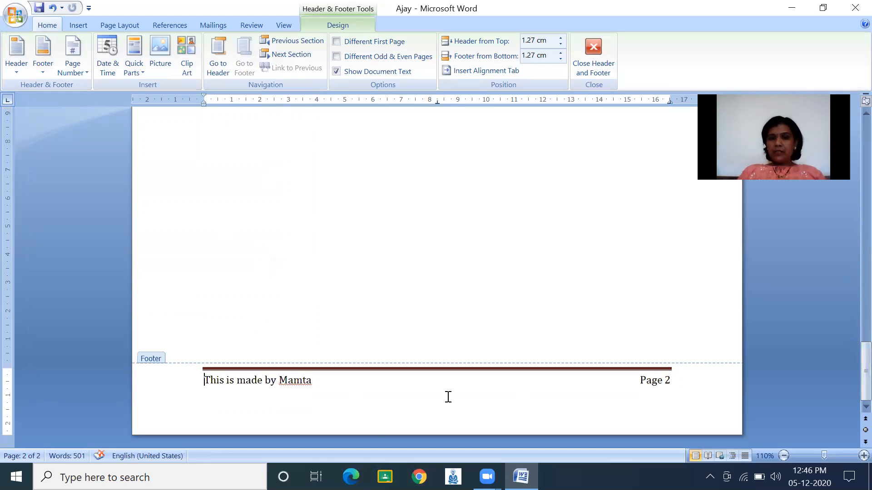
pyautogui.click(99, 71)
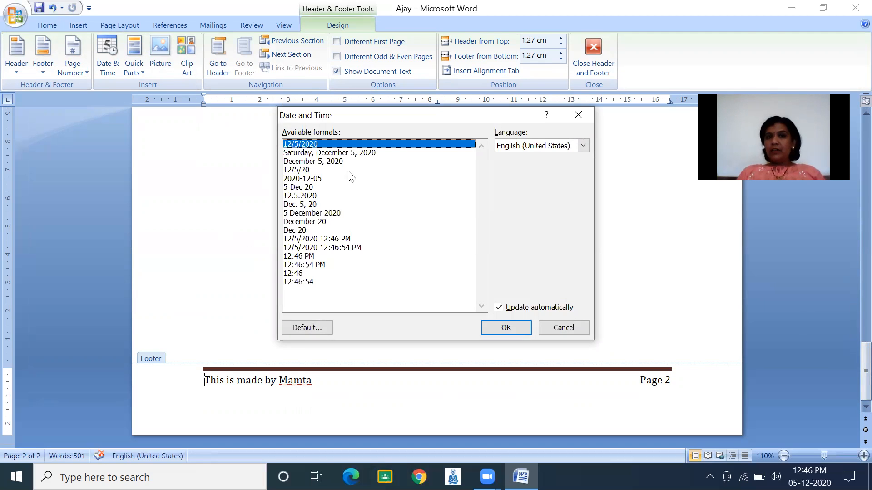
pyautogui.click(339, 153)
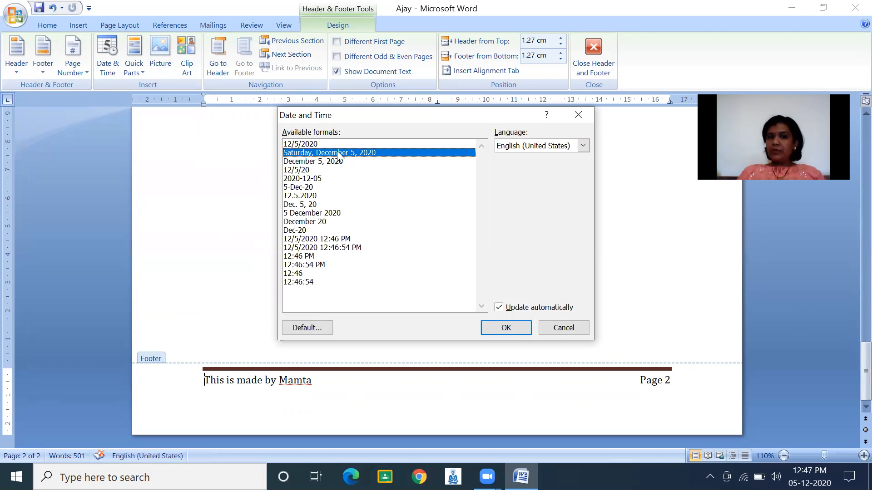
pyautogui.click(501, 328)
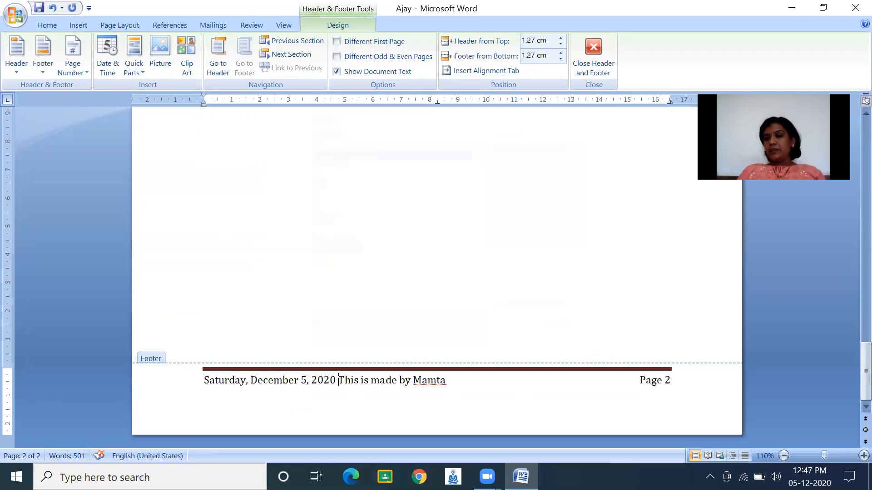
# Step: Look through the page number placement options and the page number format settings, leaving them without making a change
pyautogui.moveTo(809, 477)
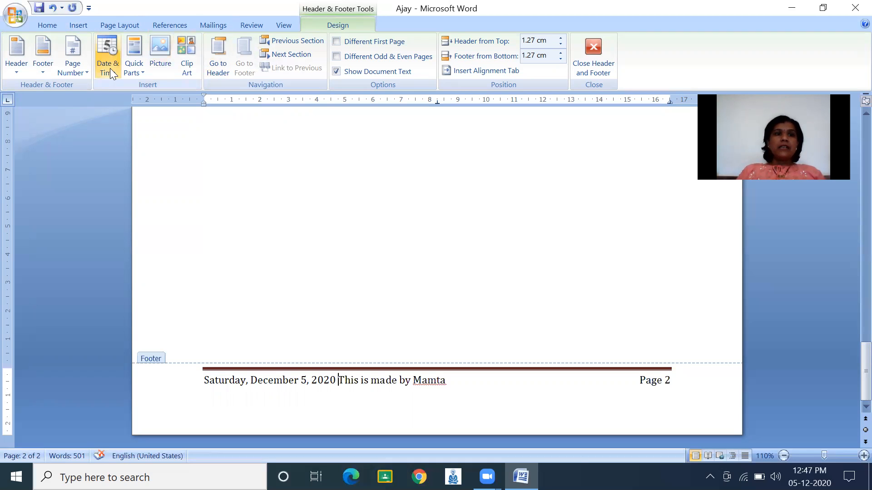
pyautogui.click(72, 71)
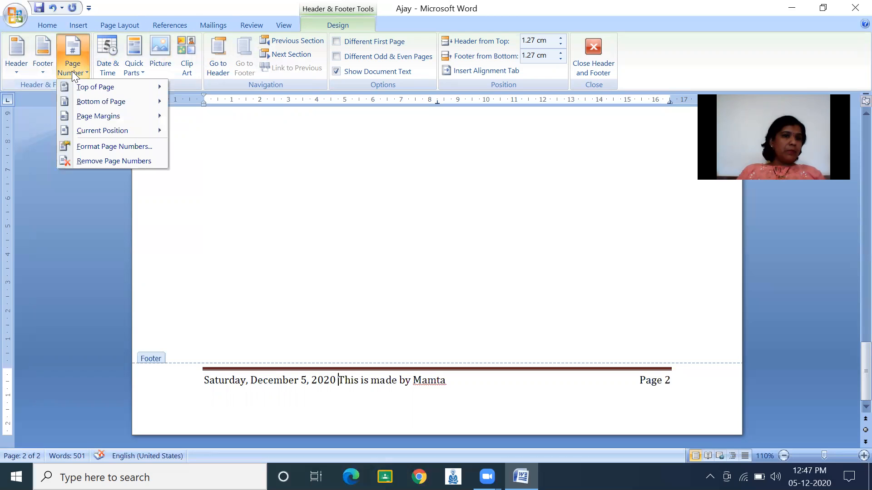
pyautogui.moveTo(83, 93)
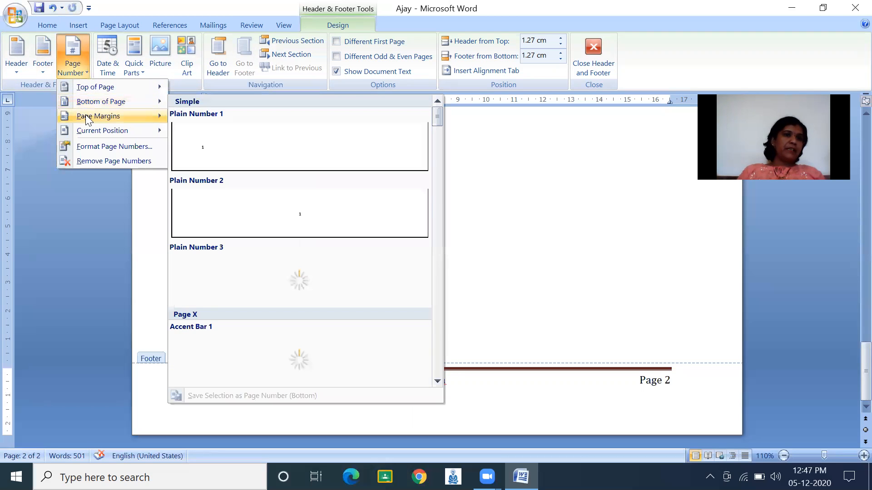
pyautogui.moveTo(87, 117)
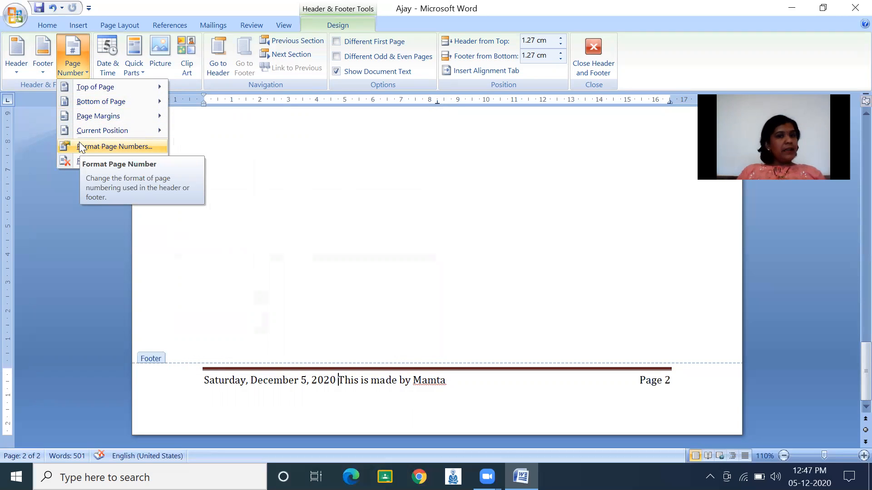
pyautogui.click(109, 147)
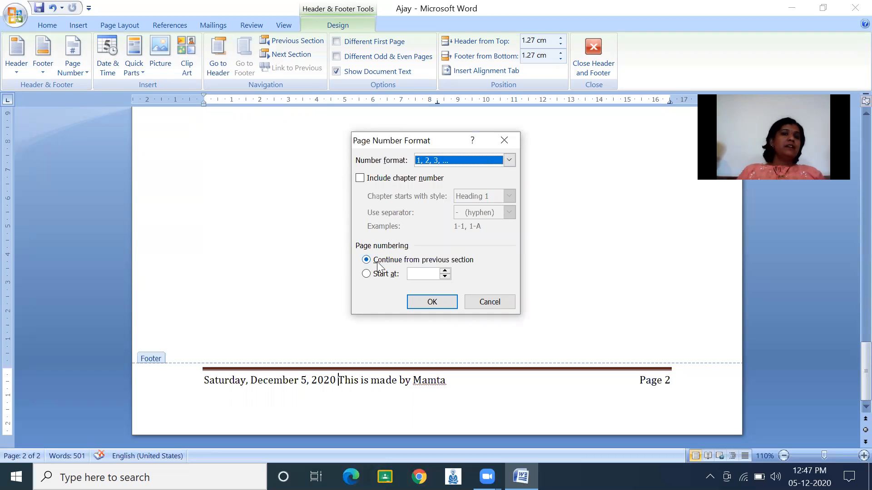
pyautogui.click(482, 304)
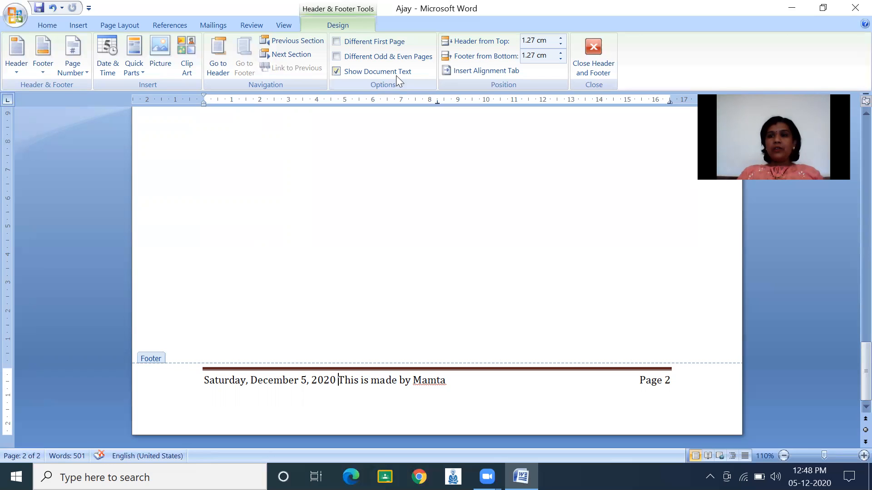
# Step: Enable a different first page and different odd and even pages, and enter "This is even page" as the second page's footer
pyautogui.click(349, 41)
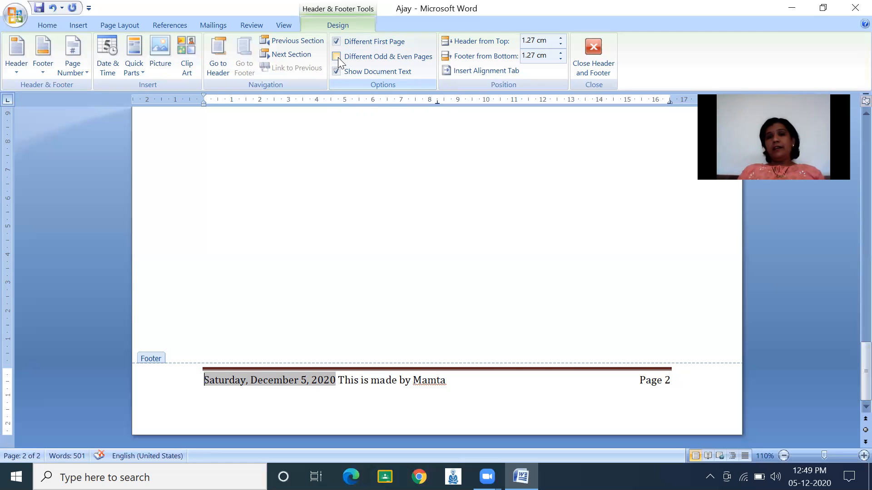
pyautogui.click(338, 57)
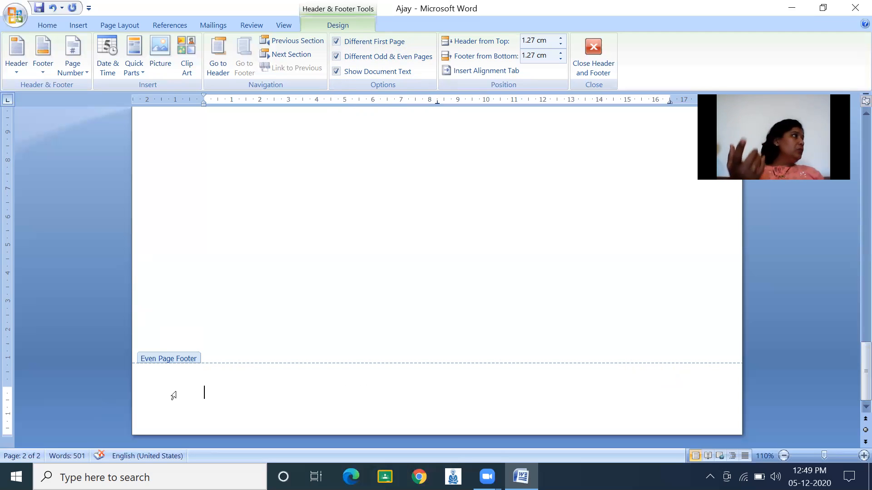
pyautogui.write('th')
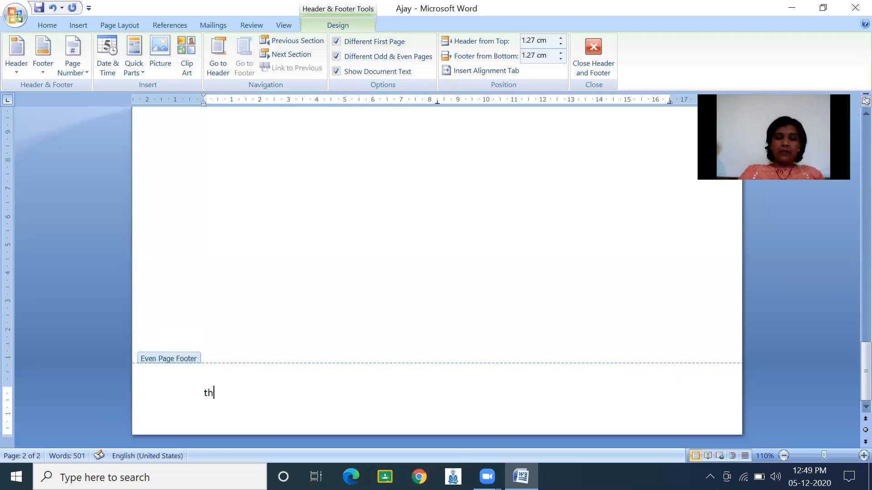
pyautogui.write('is is e')
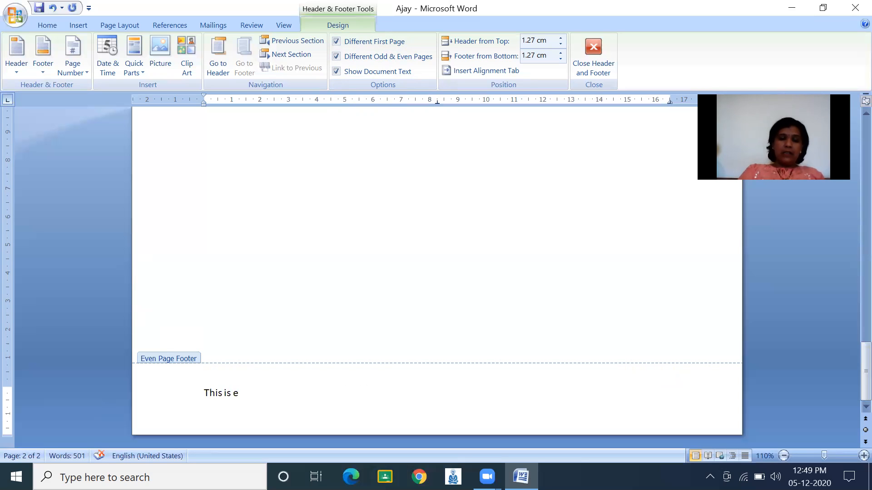
pyautogui.write('ven pa')
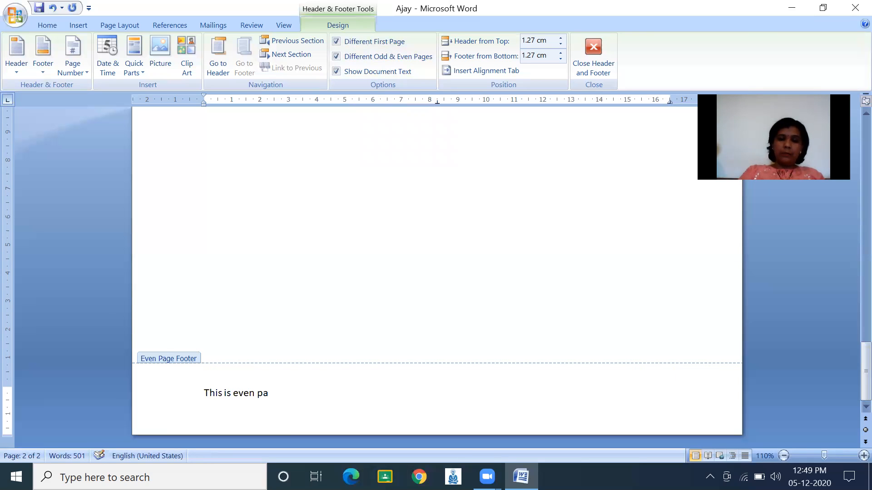
pyautogui.write('ge')
pyautogui.press('Return')
pyautogui.press('BackSpace')
pyautogui.doubleClick(356, 268)
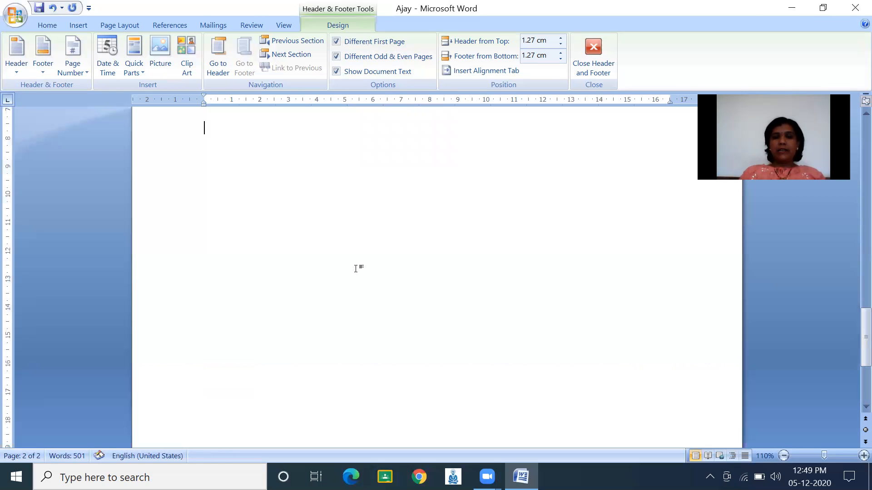
# Step: Open the first page's footer for editing and enter text beginning with "This is"
pyautogui.scroll(8, 356, 268)
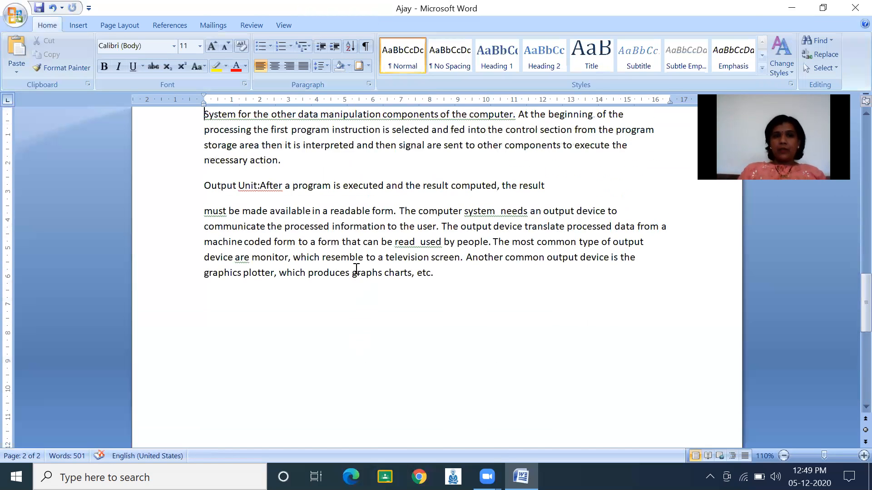
pyautogui.scroll(3, 356, 269)
pyautogui.click(313, 280)
pyautogui.doubleClick(294, 307)
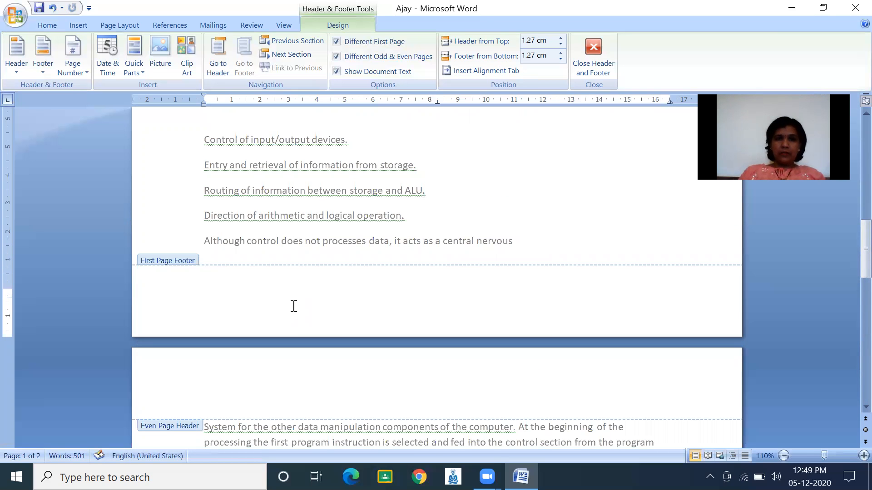
pyautogui.write('This is e')
pyautogui.press('BackSpace')
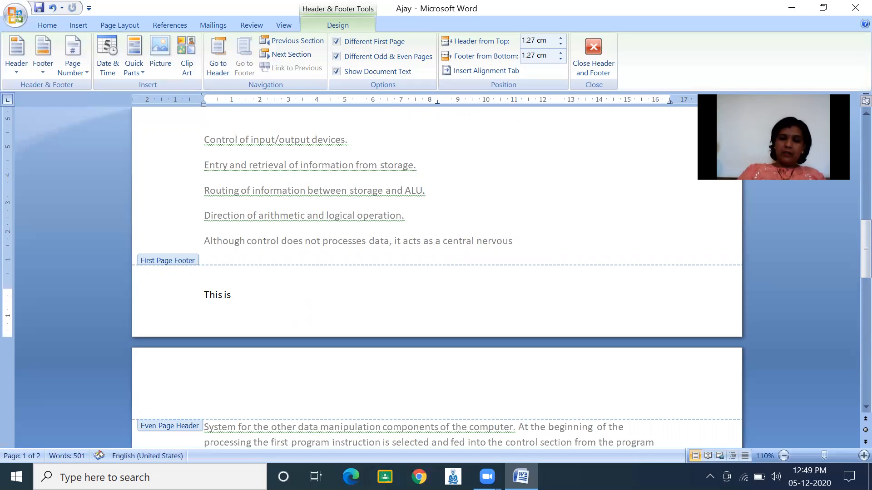